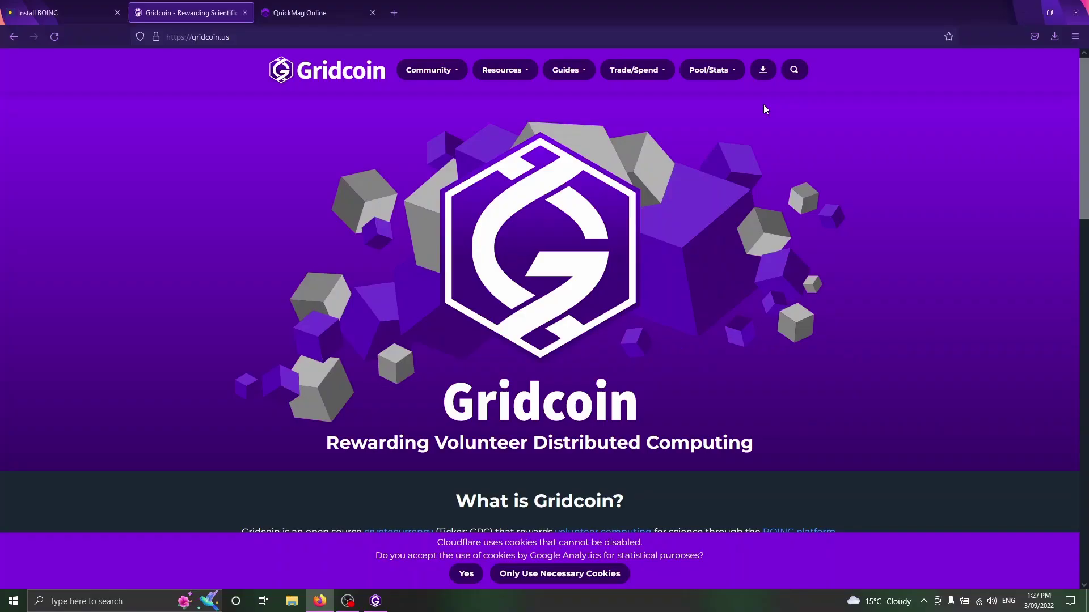
# Scroll gridcoin.us down to the Downloads section offering wallet version 5.4.0.0.
pyautogui.click(146, 37)
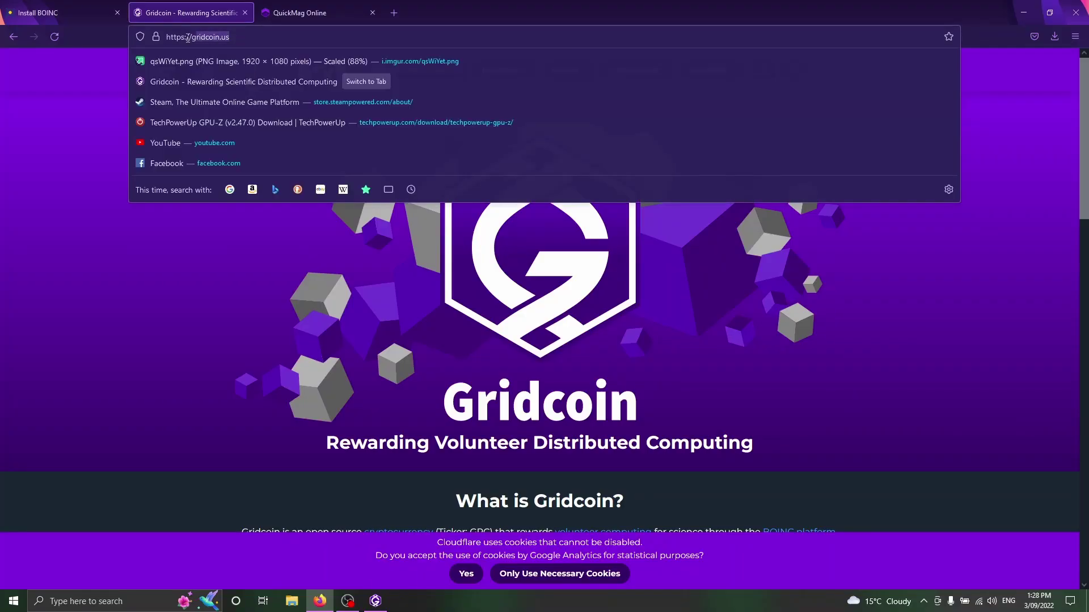
pyautogui.click(165, 327)
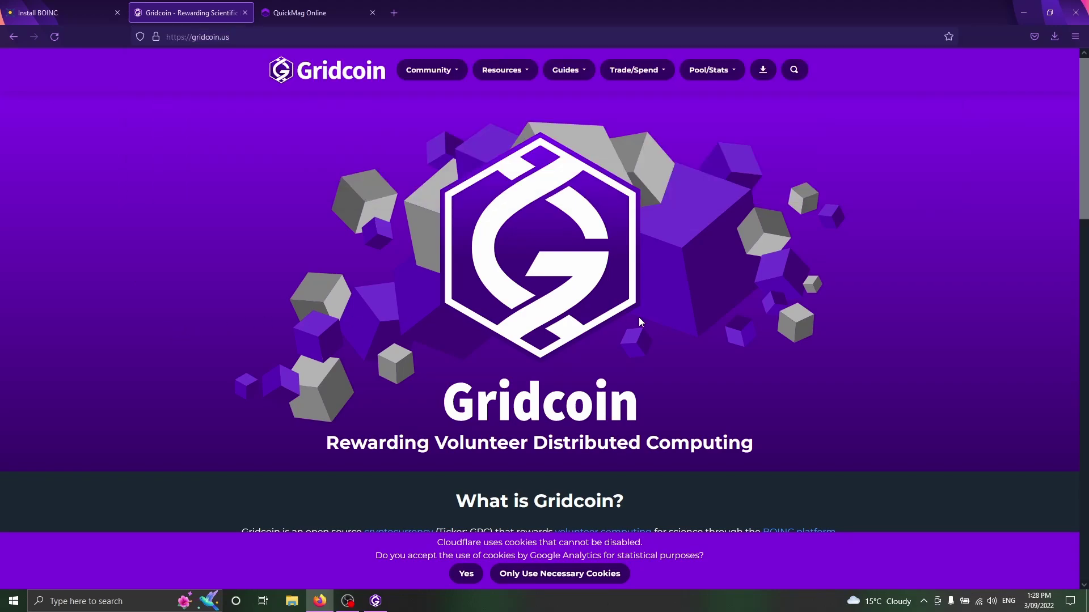
pyautogui.scroll(-5, 559, 243)
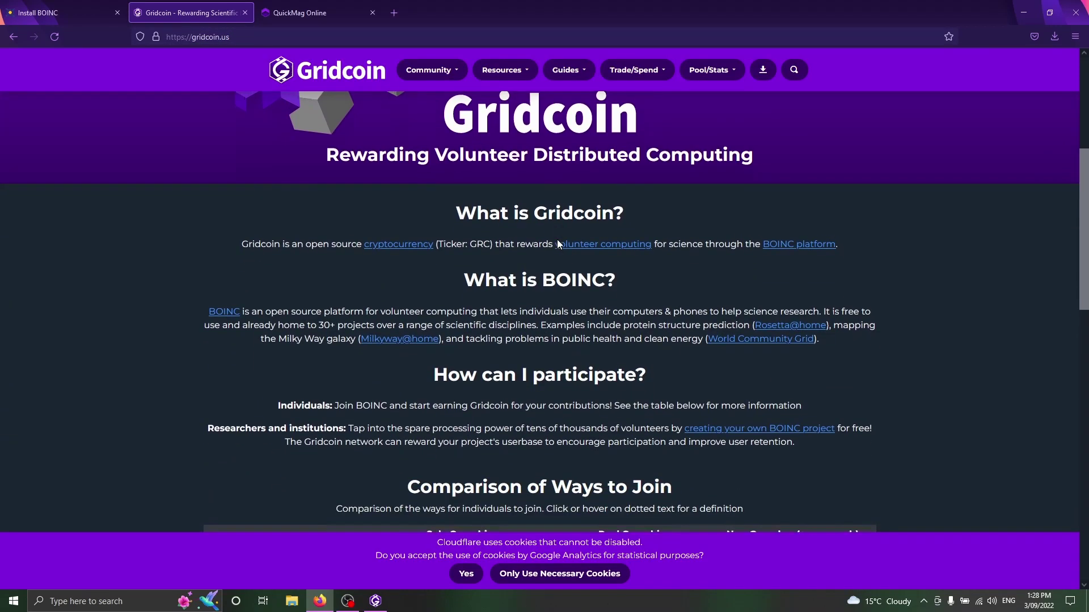
pyautogui.scroll(-5, 558, 244)
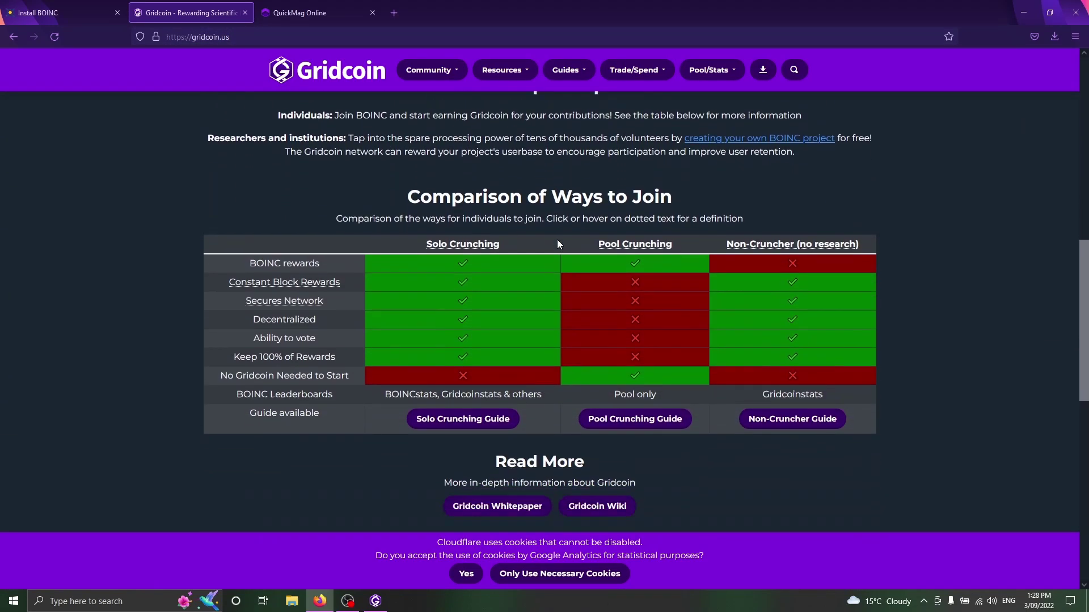
pyautogui.scroll(-6, 558, 243)
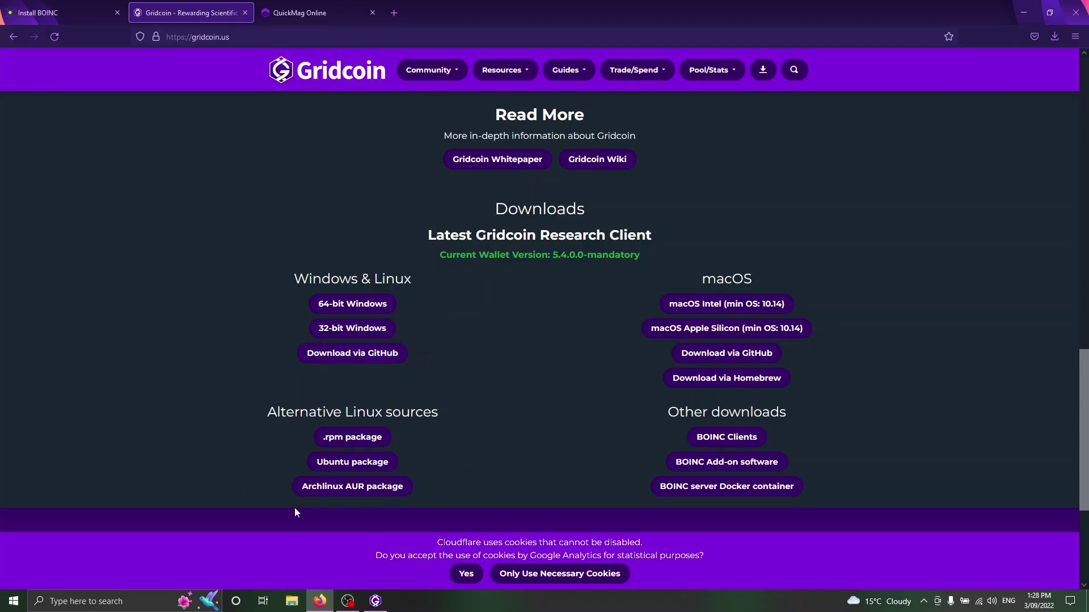
# Start the 64-bit Windows wallet download, then open the Solo Crunching Guide from the comparison table.
pyautogui.click(329, 305)
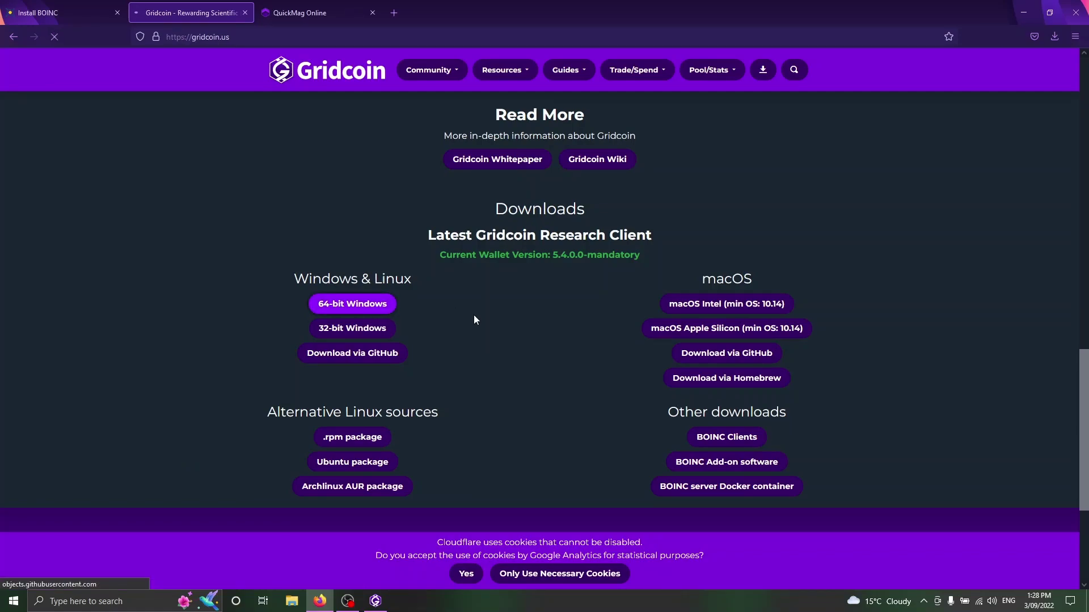
pyautogui.scroll(3, 474, 317)
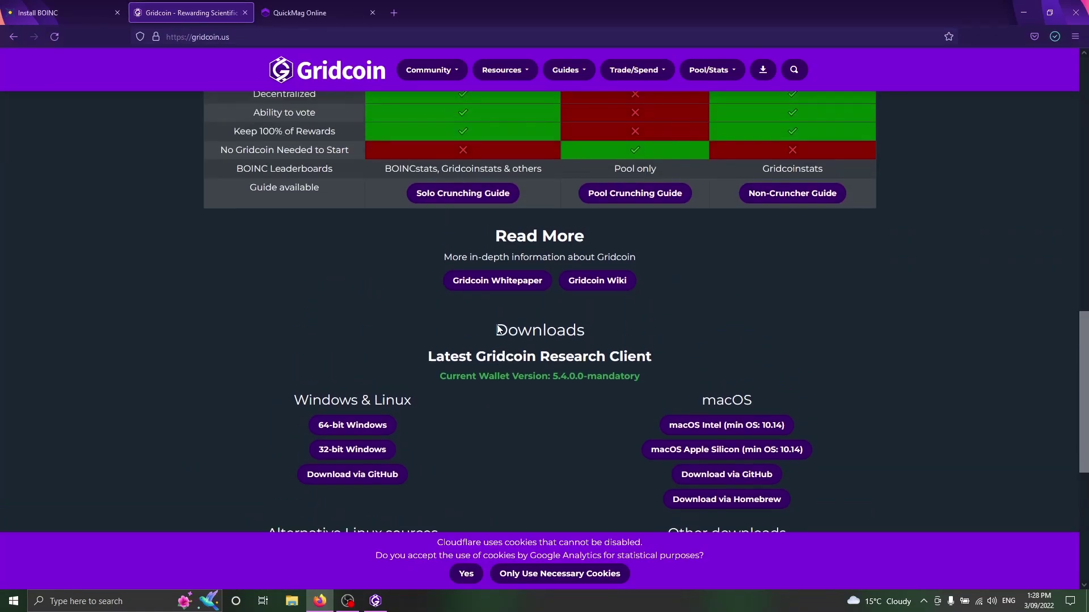
pyautogui.scroll(2, 508, 334)
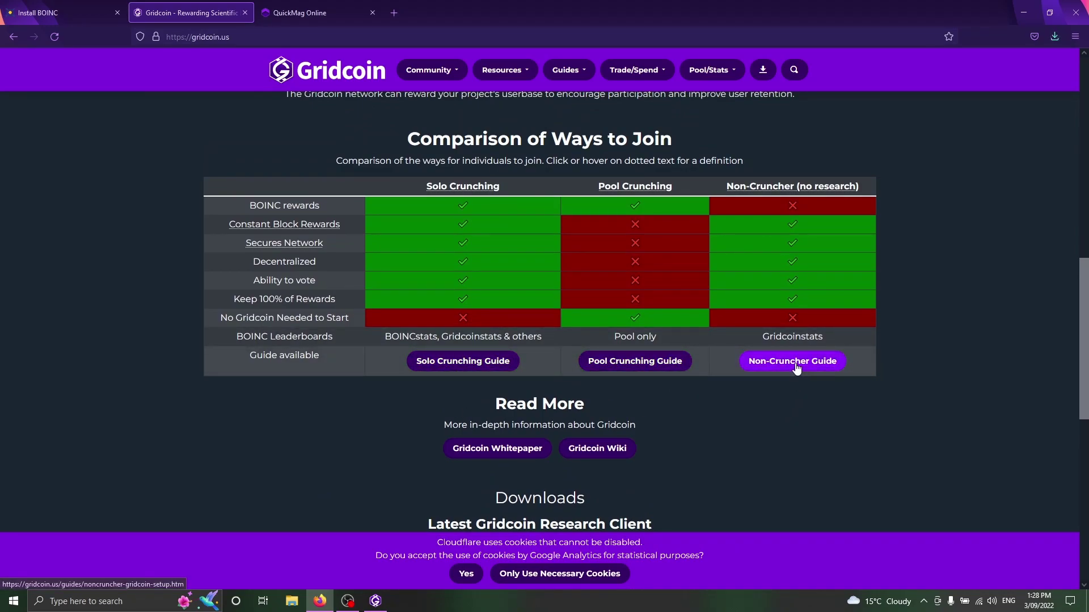
pyautogui.click(451, 374)
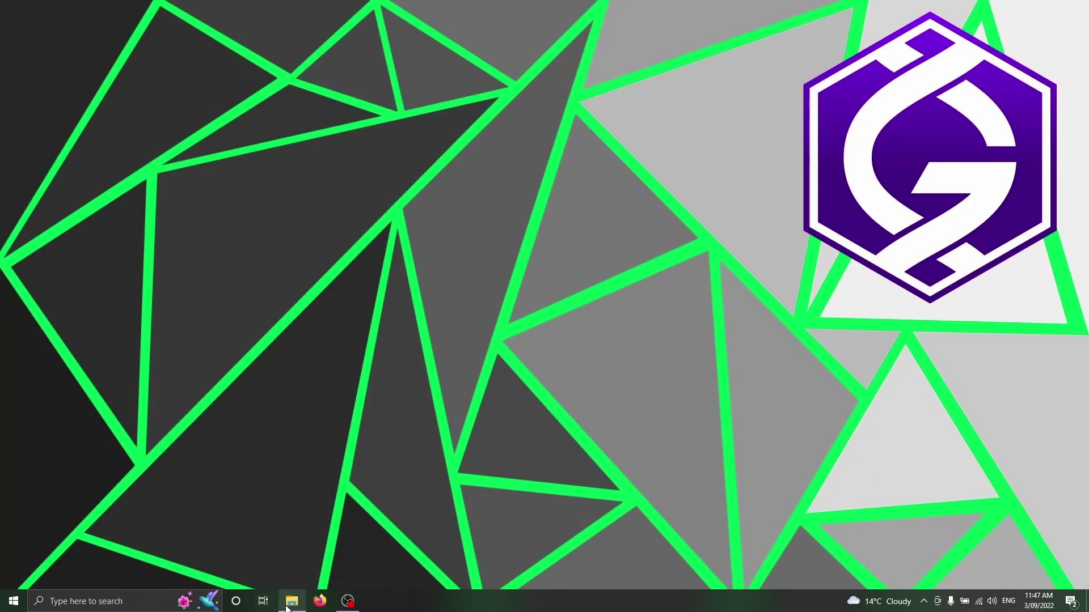
# Launch the Gridcoin setup from Downloads, letting it run past the SmartScreen warning.
pyautogui.click(288, 605)
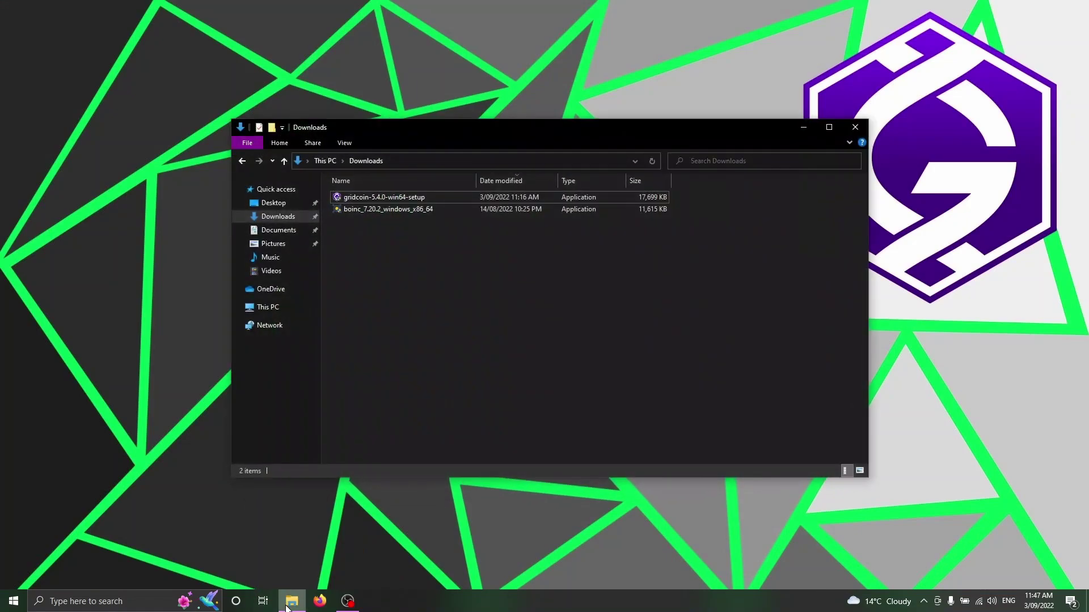
pyautogui.doubleClick(377, 198)
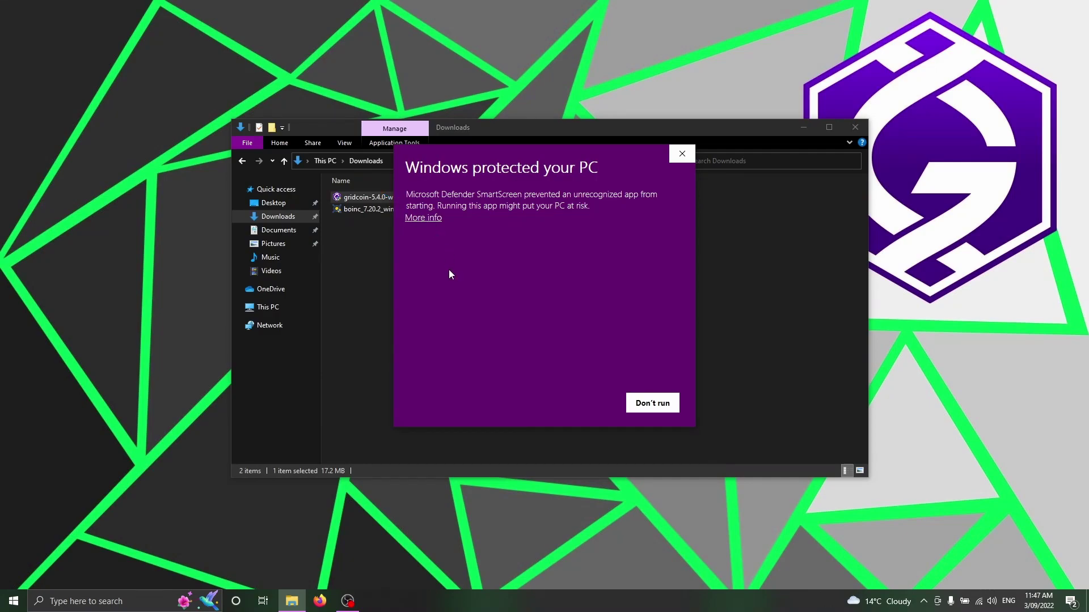
pyautogui.click(439, 220)
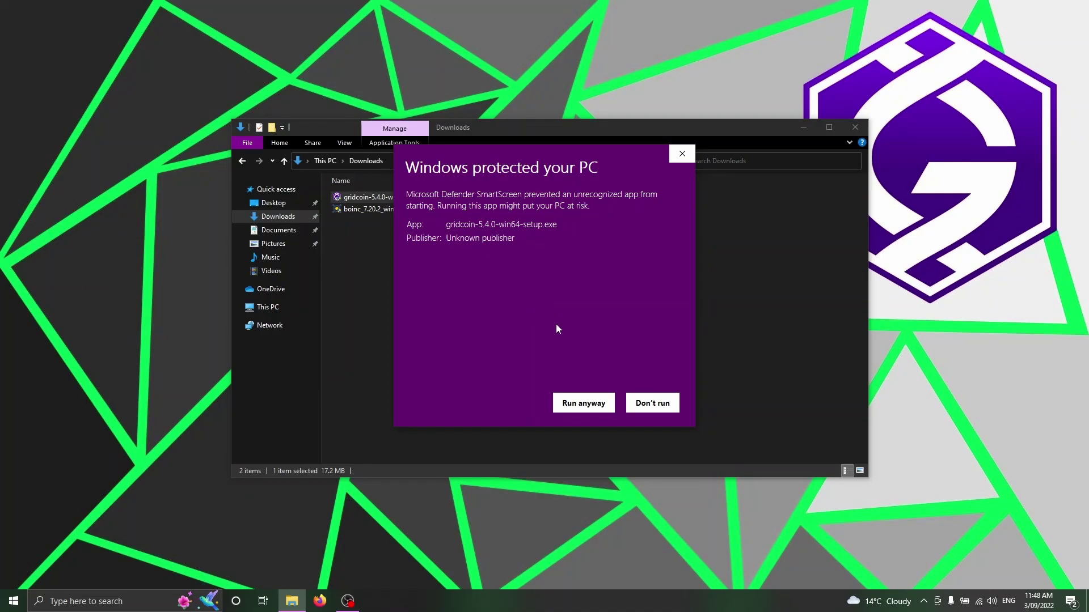
pyautogui.click(590, 407)
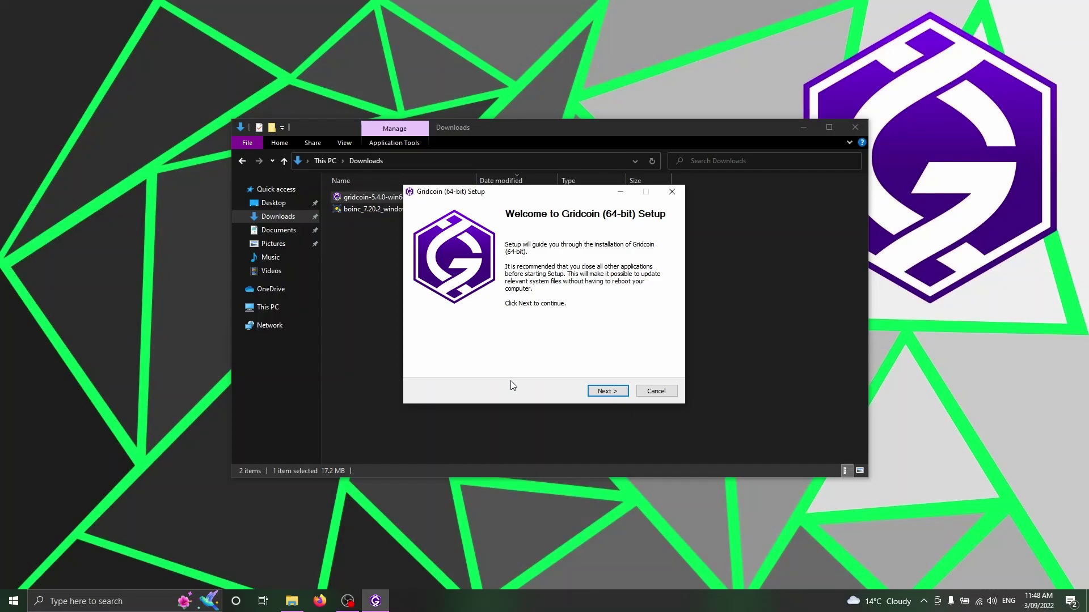
# Install Gridcoin to C:\Program Files\GridcoinResearch with the Gridcoin Start Menu folder.
pyautogui.click(607, 391)
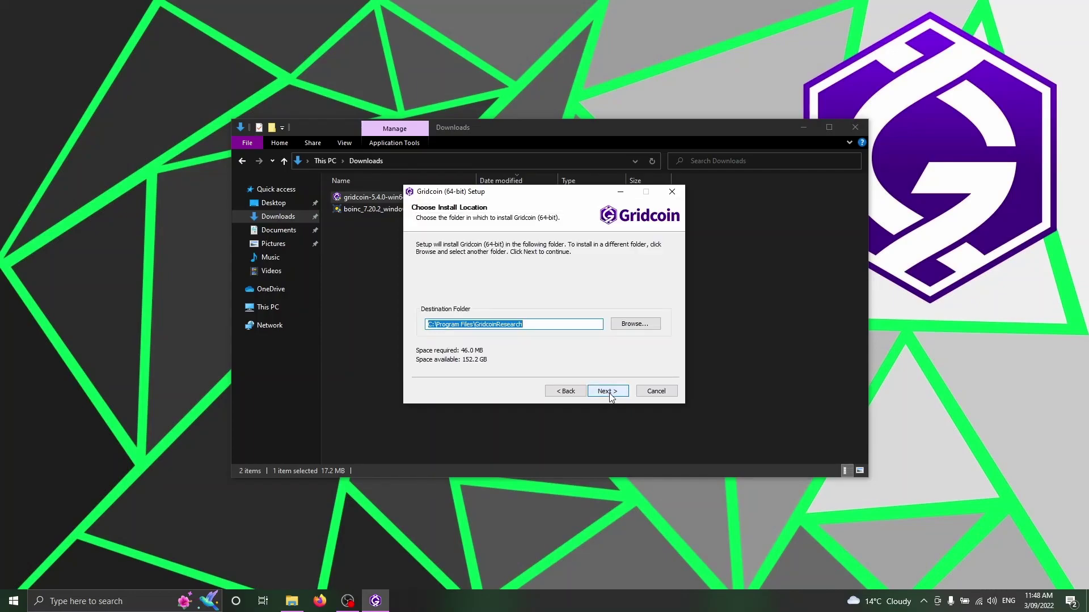
pyautogui.click(608, 391)
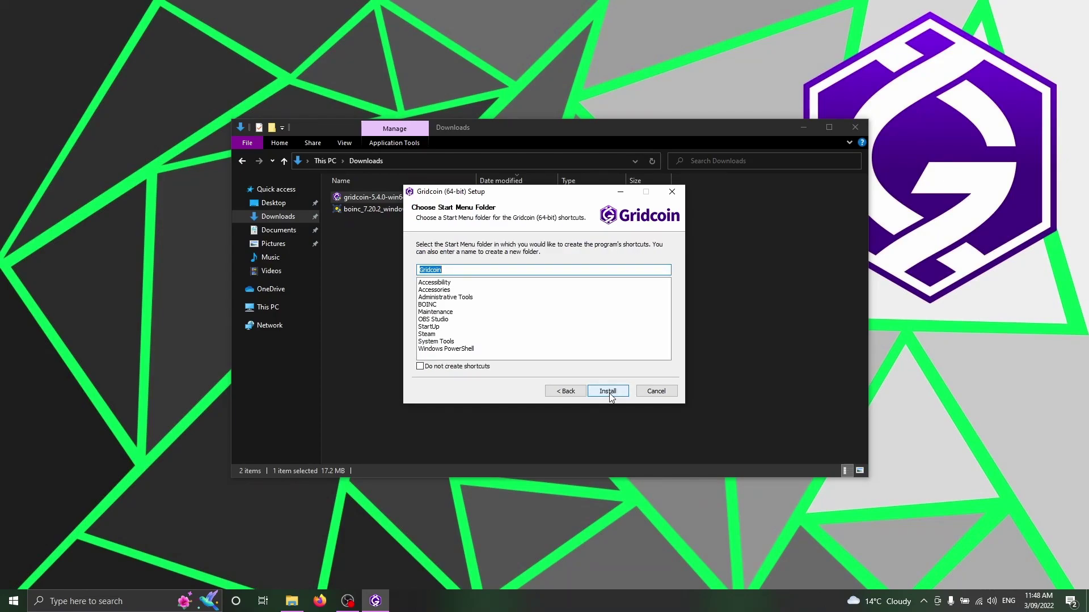
pyautogui.click(609, 393)
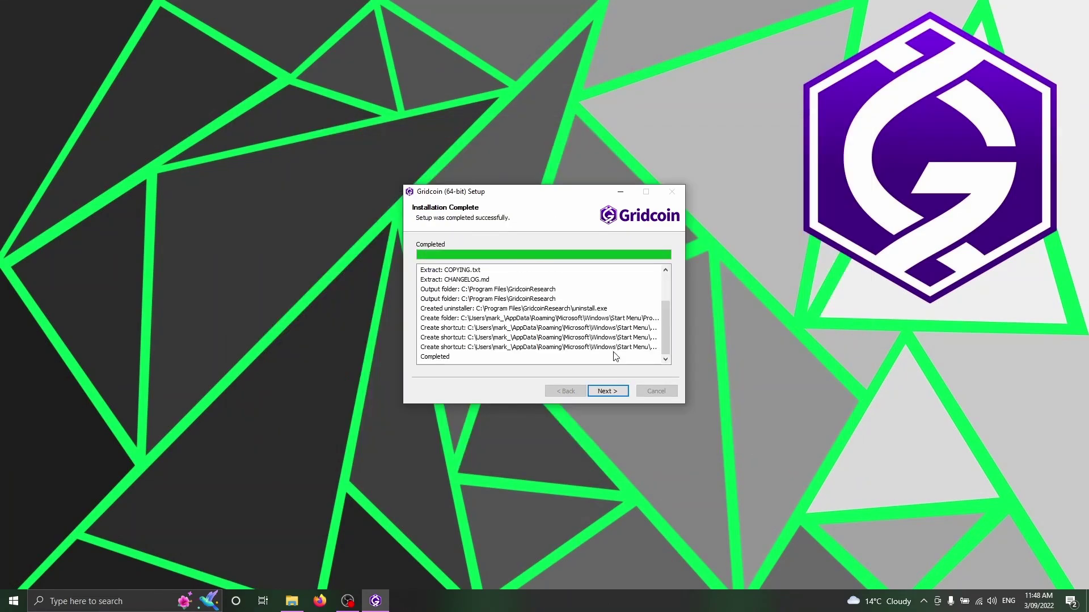
pyautogui.click(609, 392)
# Start the wallet on the default data directory, allow firewall access, and move its window up.
pyautogui.click(608, 391)
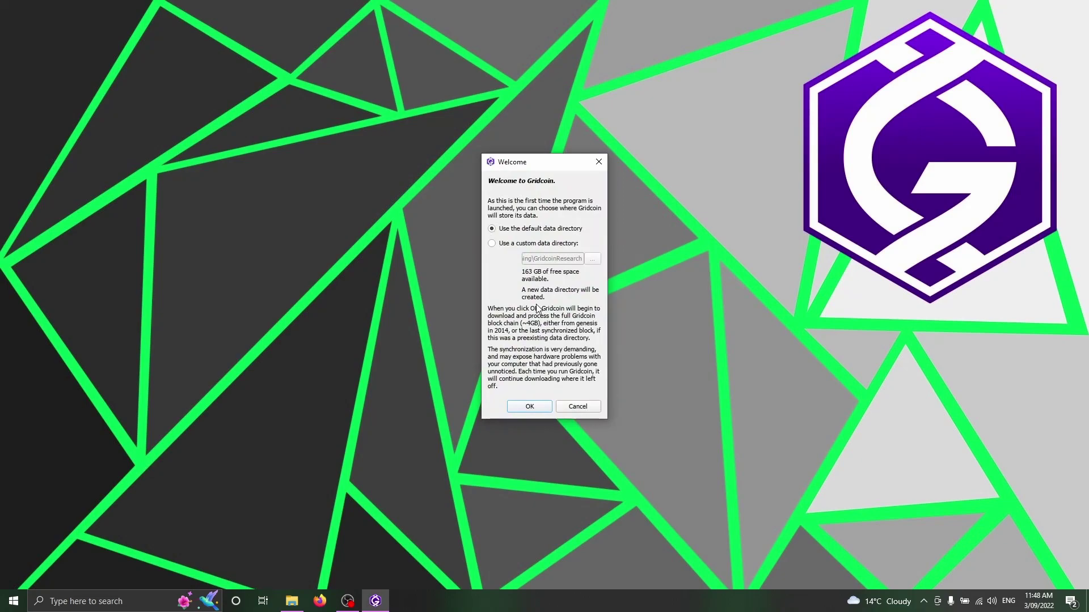
pyautogui.click(493, 244)
pyautogui.click(492, 229)
pyautogui.click(533, 407)
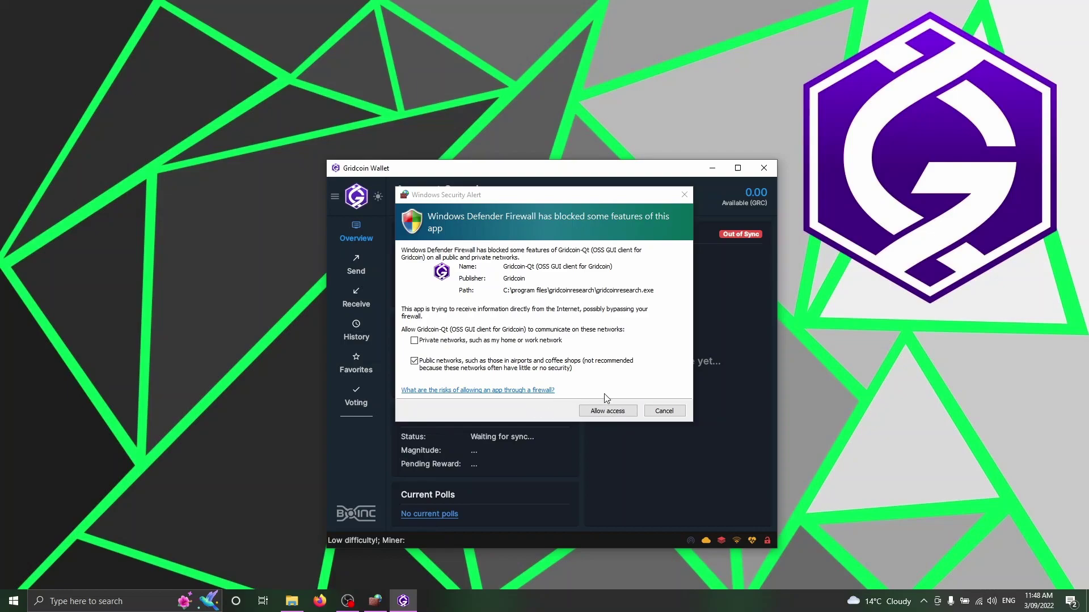
pyautogui.click(606, 410)
pyautogui.moveTo(636, 173); pyautogui.dragTo(638, 95)
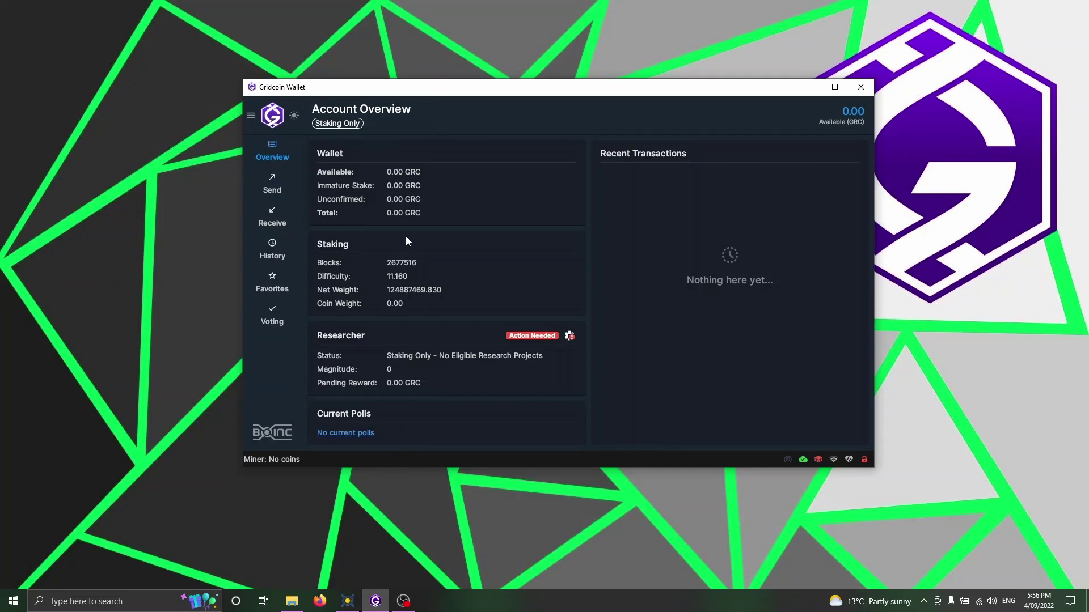
pyautogui.click(254, 119)
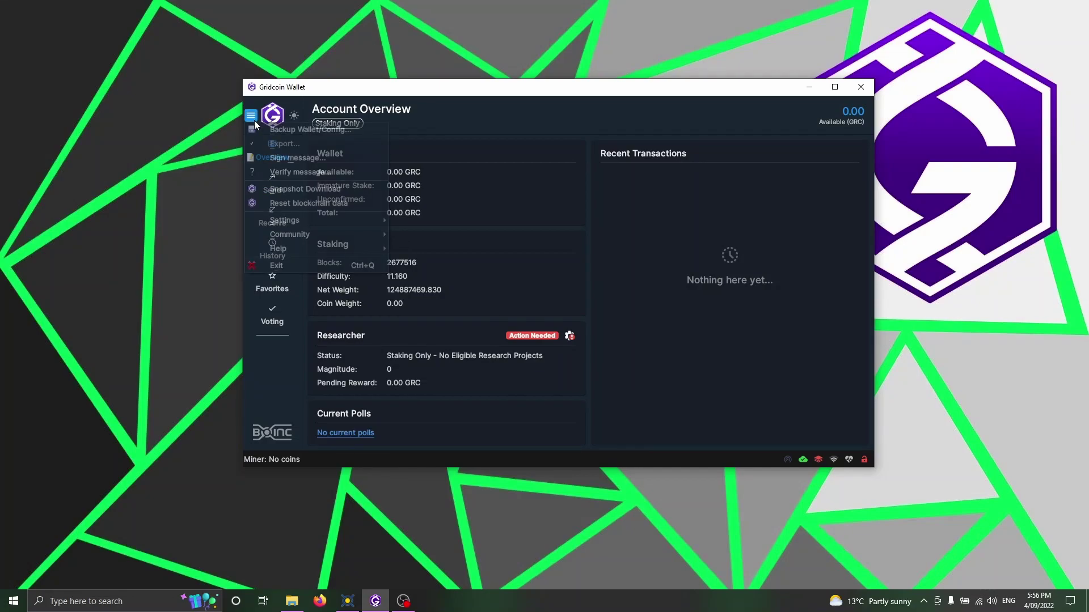
pyautogui.click(311, 131)
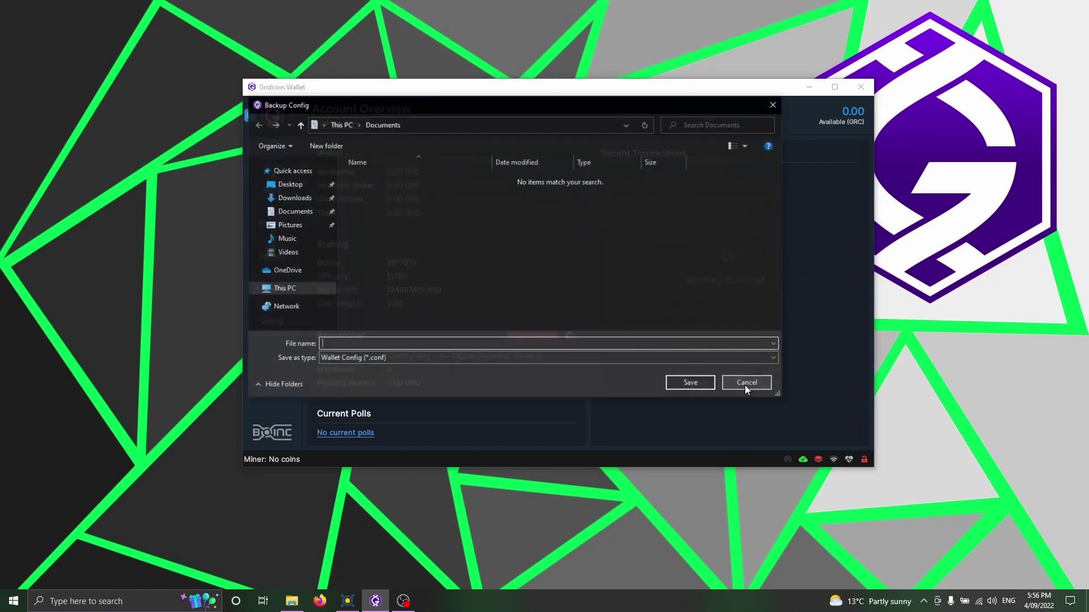
pyautogui.click(746, 384)
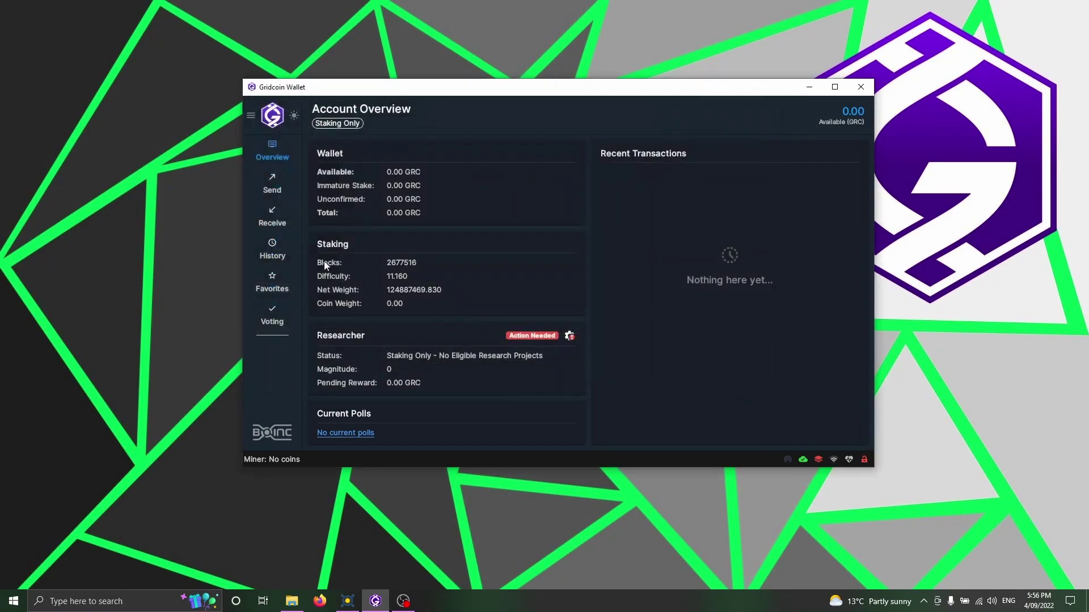
pyautogui.click(252, 117)
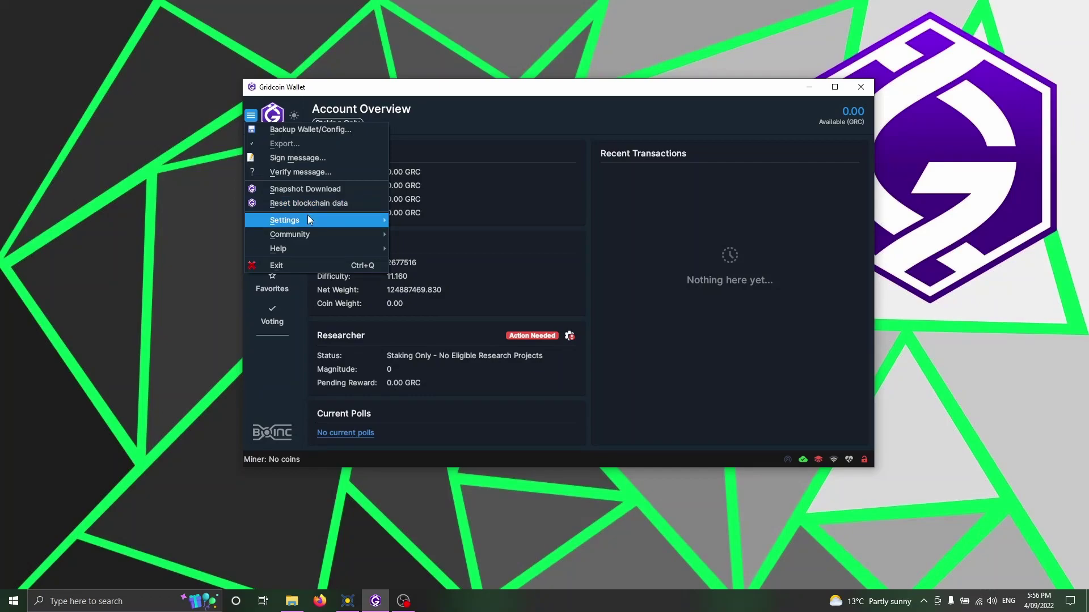
pyautogui.moveTo(309, 220)
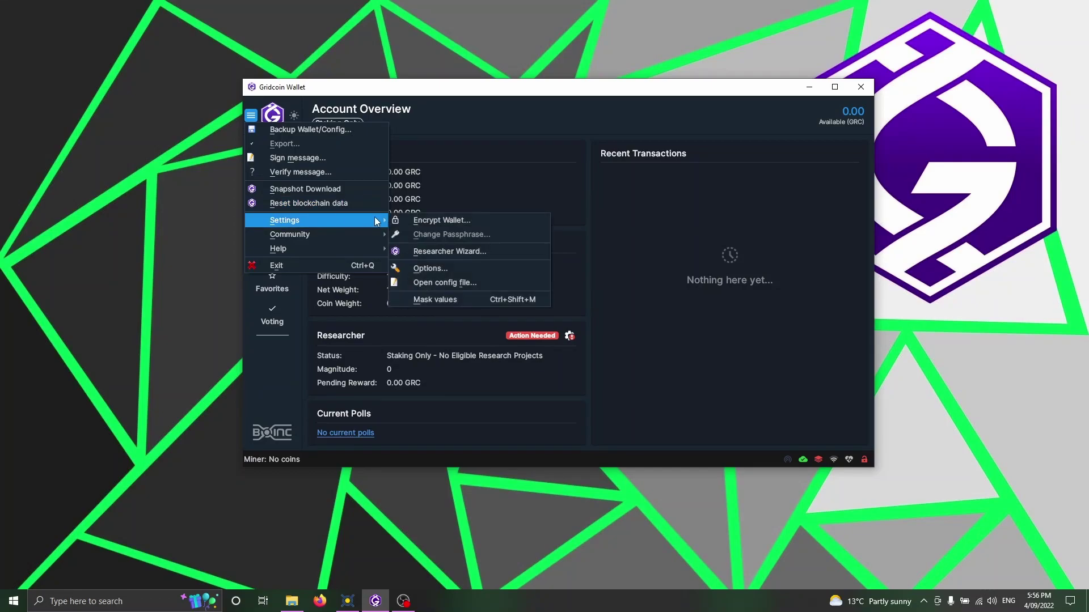
pyautogui.click(438, 222)
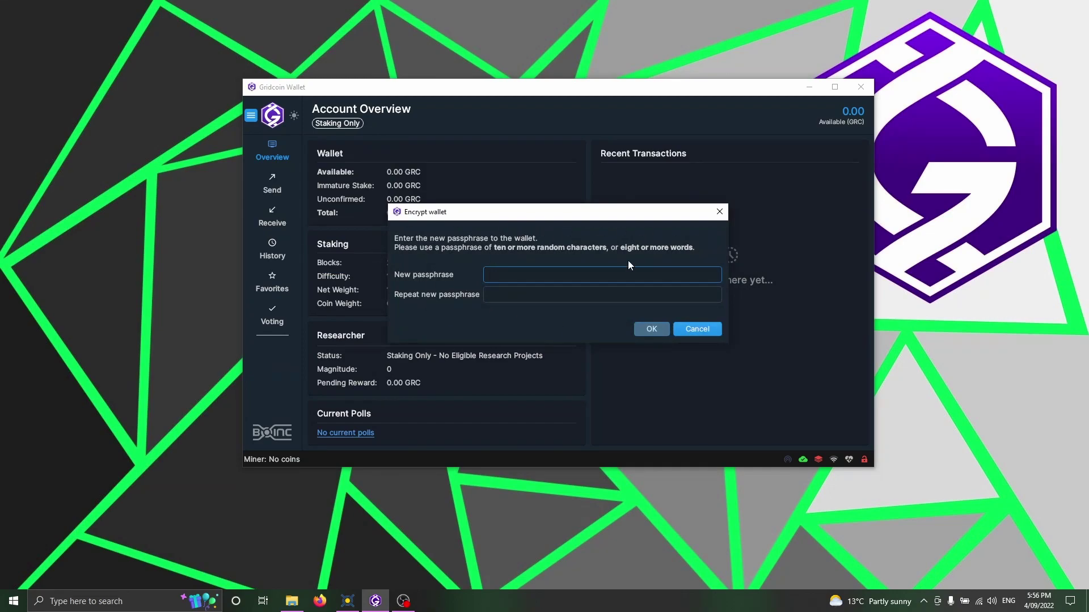
pyautogui.click(695, 330)
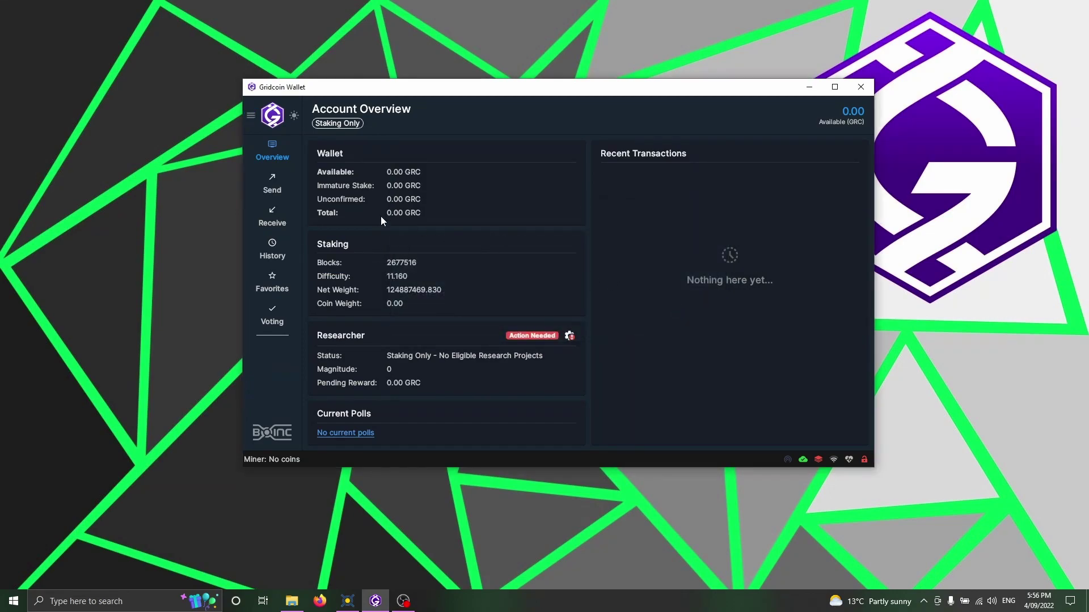
# Display the QR code for the wallet's (no label) receiving address on the Receive page.
pyautogui.click(269, 222)
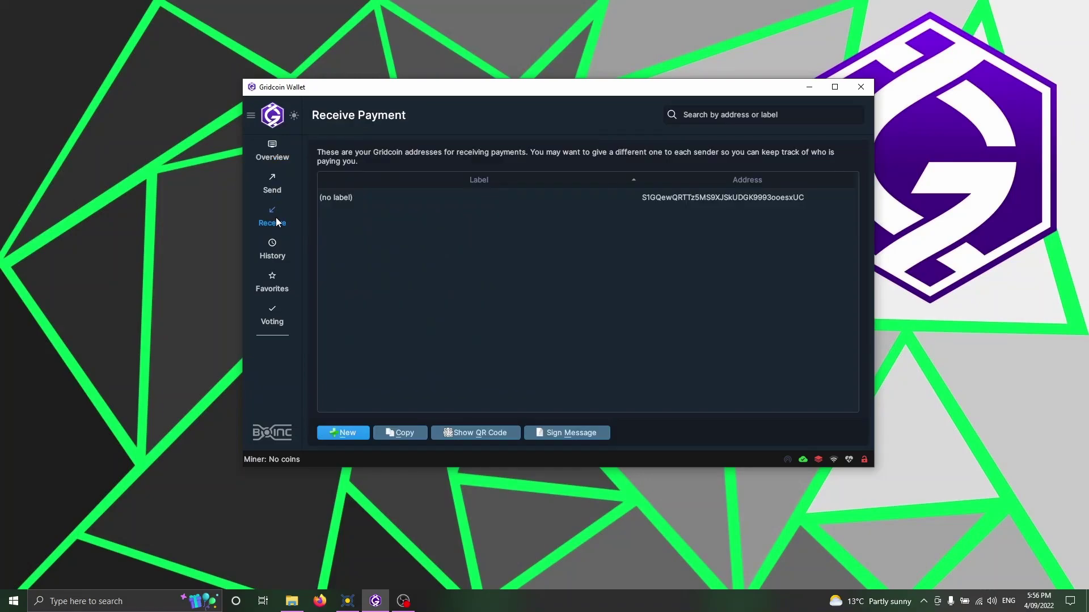
pyautogui.click(715, 199)
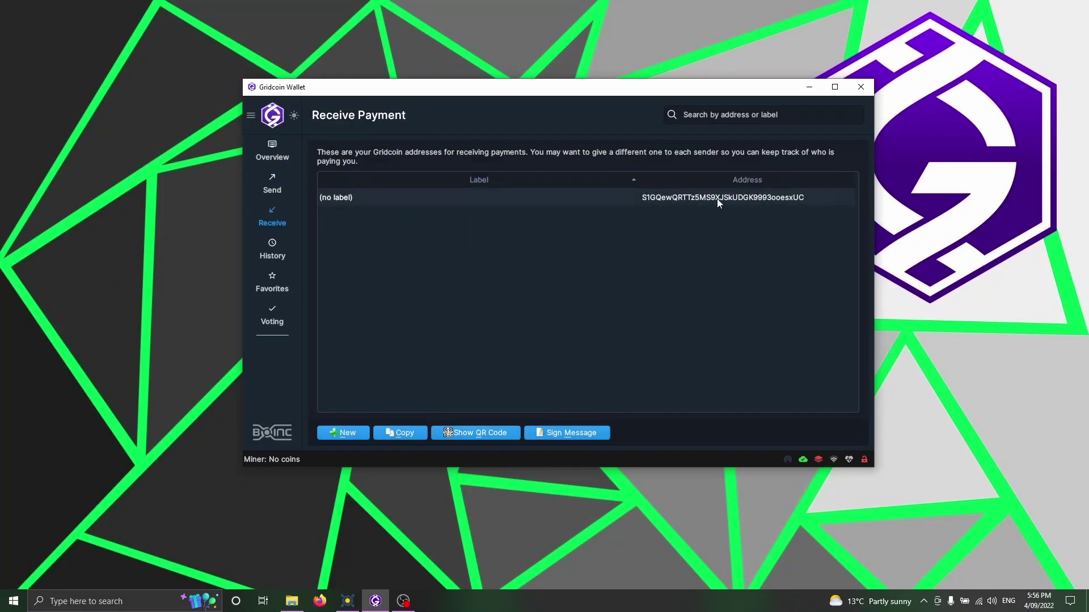
pyautogui.click(465, 434)
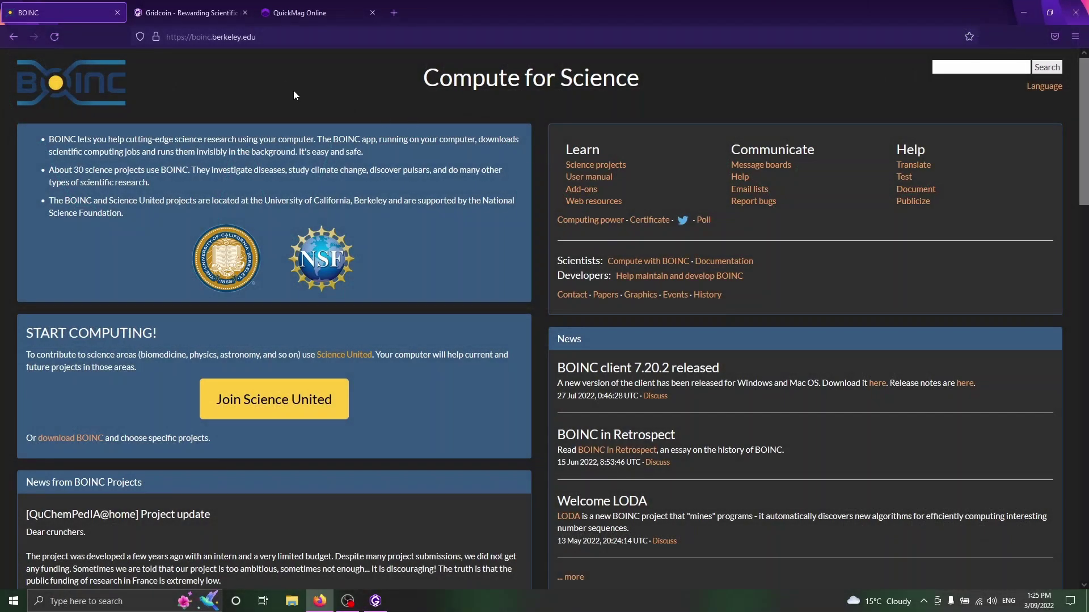
# Download the BOINC 7.20.2 Windows 64-bit installer from the Install BOINC page.
pyautogui.click(264, 41)
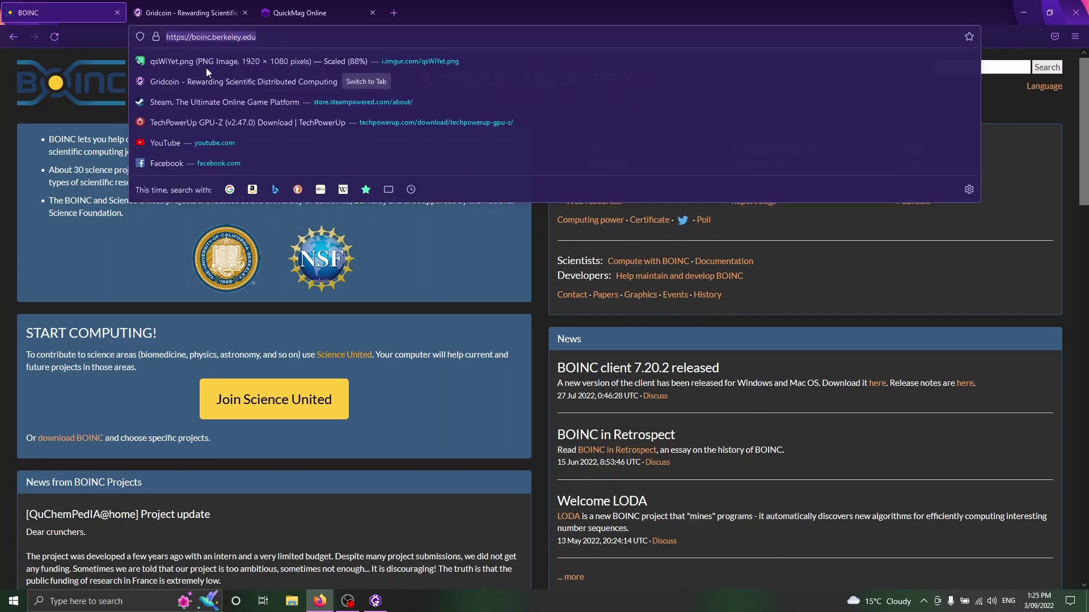
pyautogui.click(546, 294)
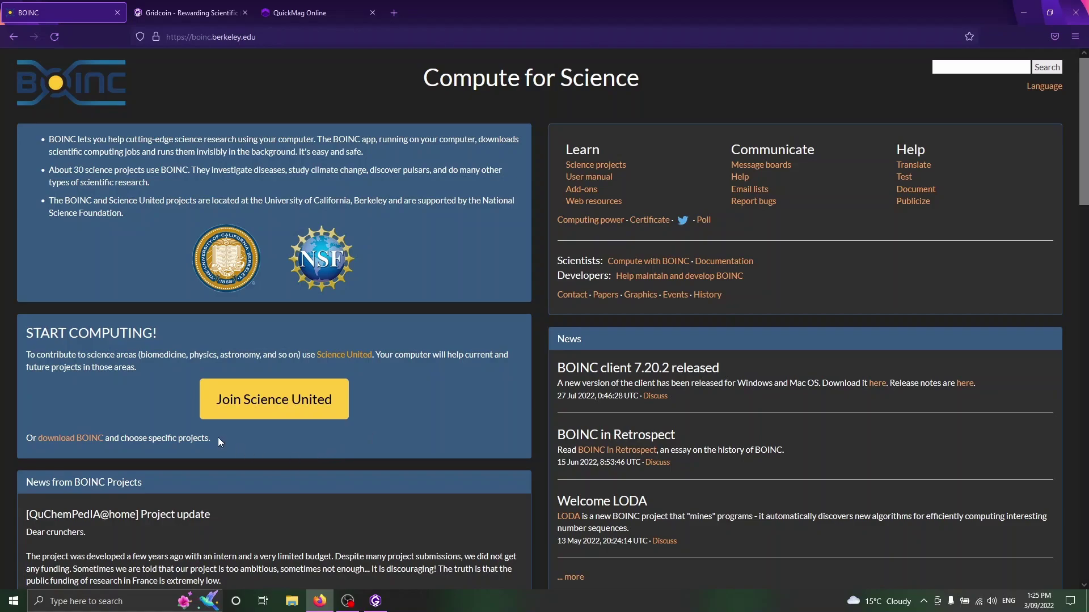
pyautogui.moveTo(216, 440); pyautogui.dragTo(22, 443)
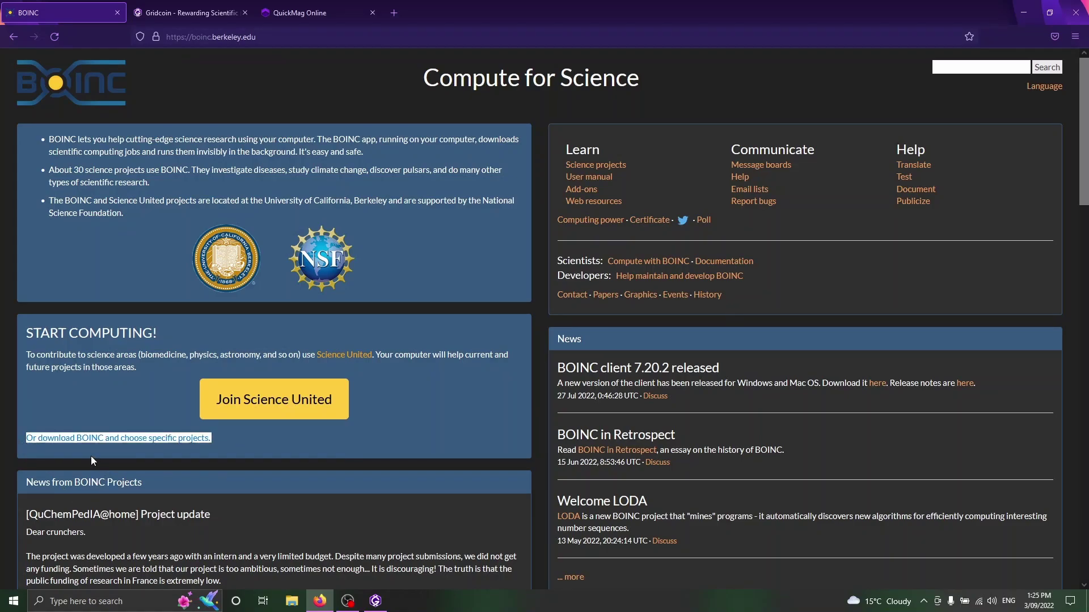
pyautogui.click(86, 441)
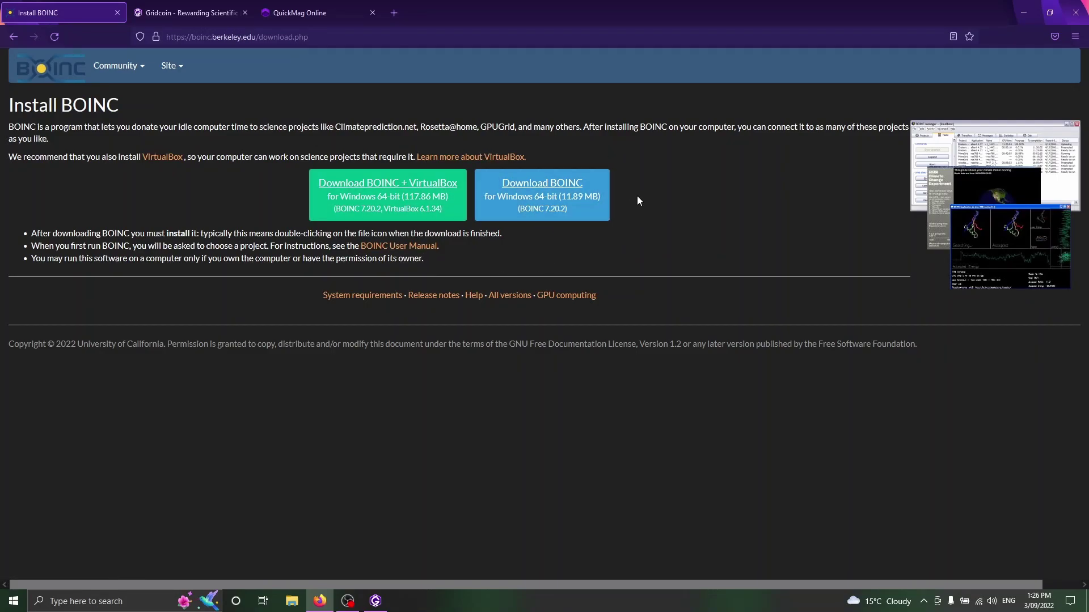
pyautogui.click(548, 210)
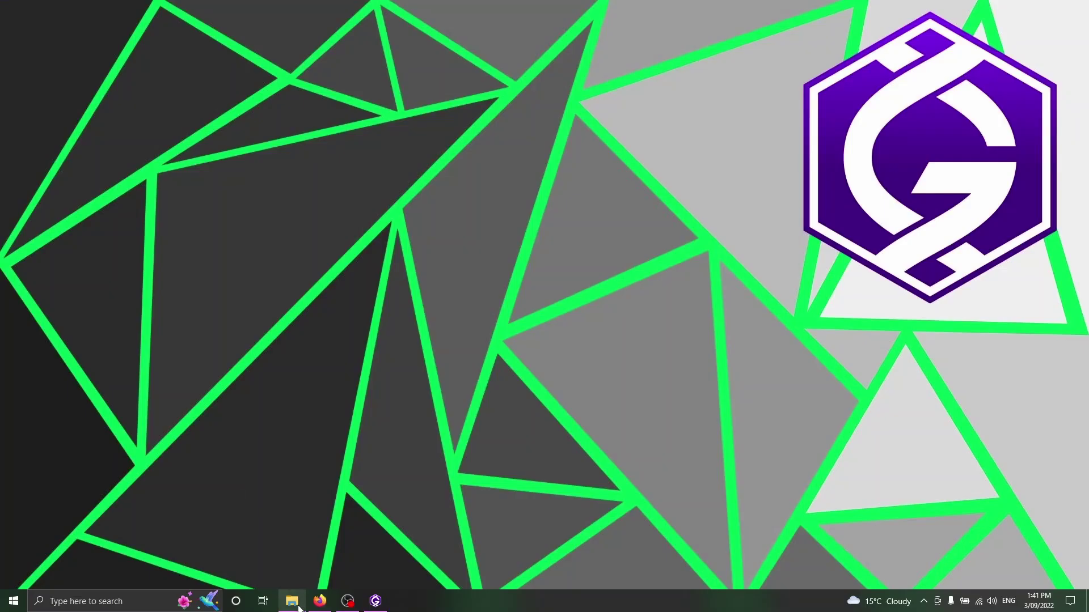
pyautogui.click(291, 601)
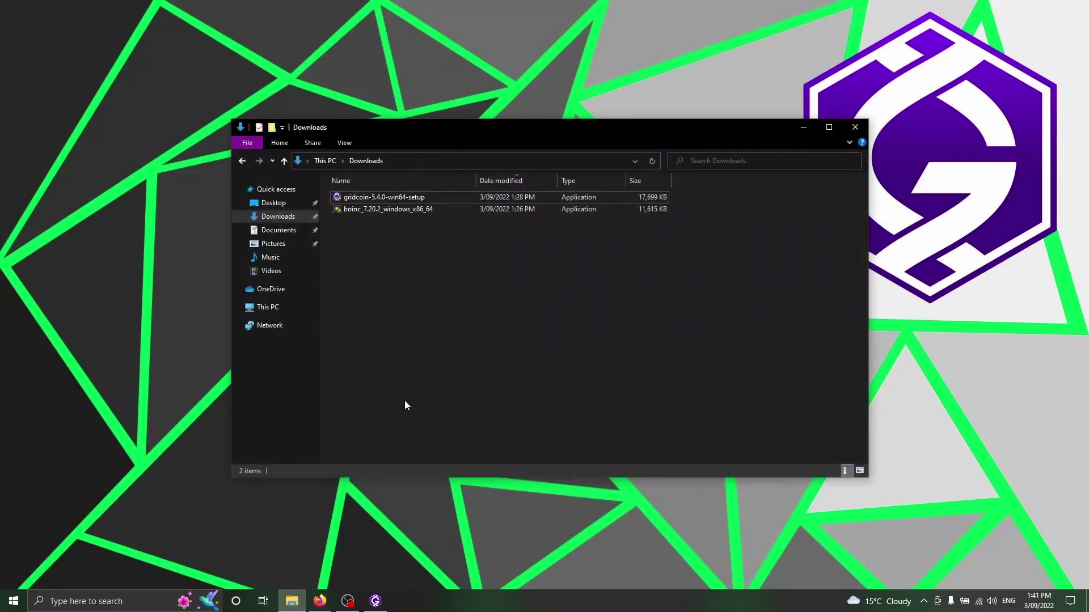
# Run the BOINC installer, accept the licence, and install with default options to launch BOINC Manager.
pyautogui.click(366, 206)
pyautogui.press('Return')
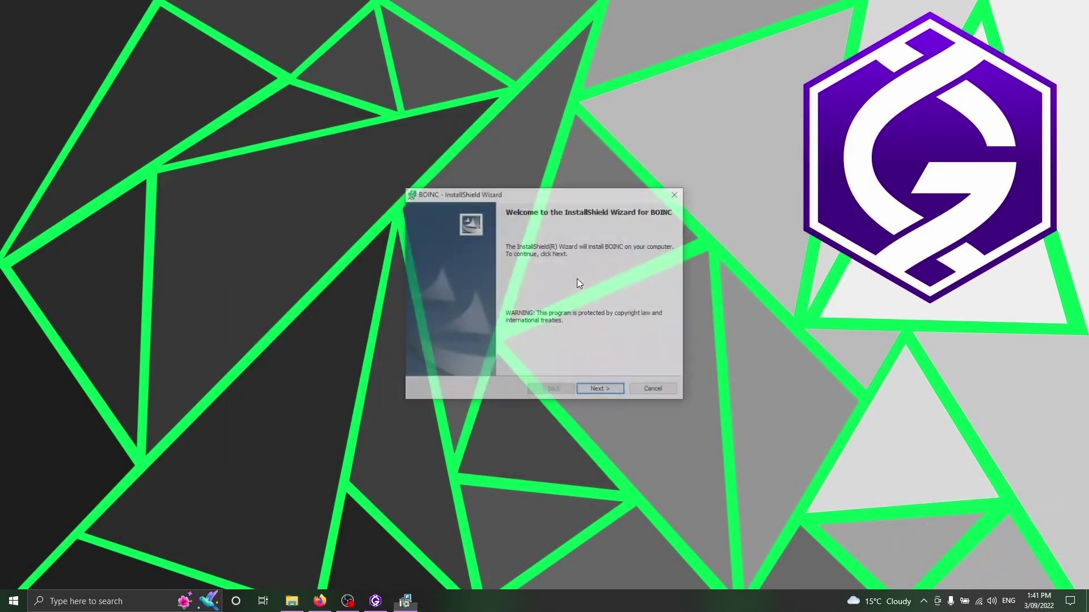
pyautogui.click(599, 389)
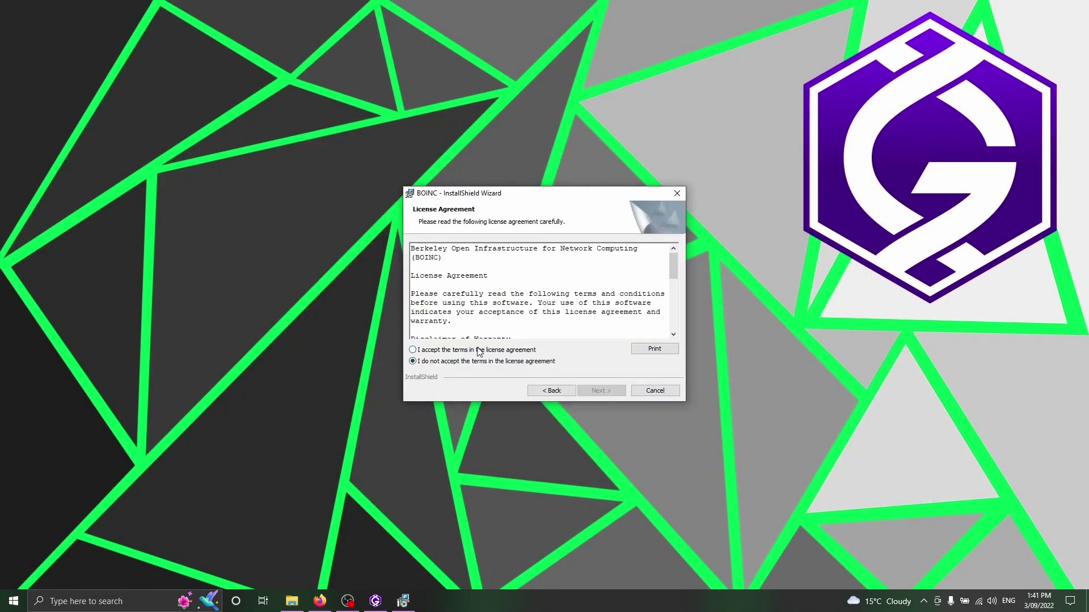
pyautogui.click(478, 351)
pyautogui.click(607, 395)
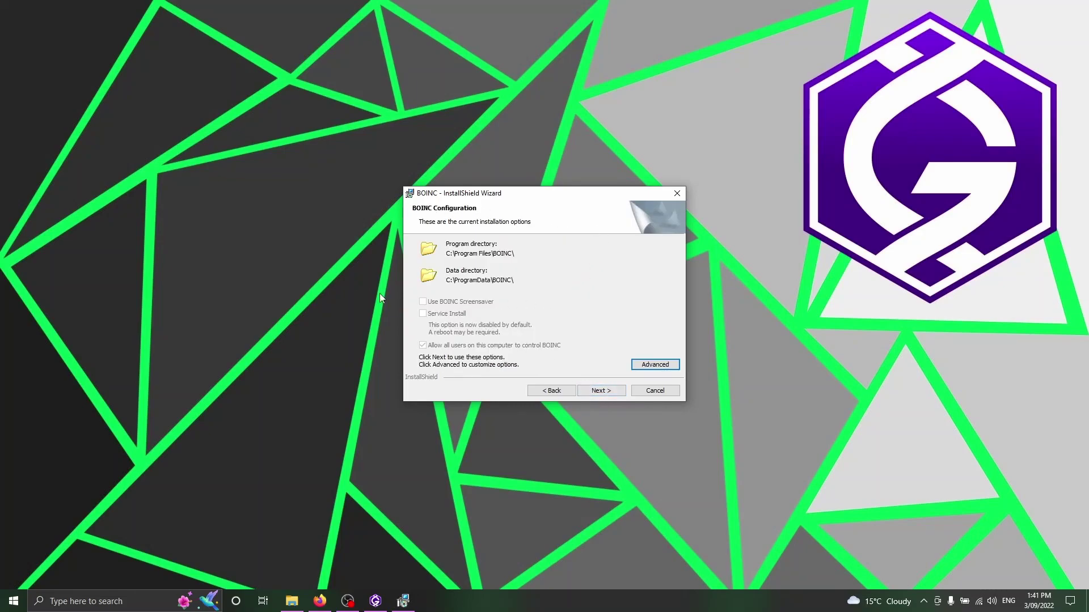
pyautogui.click(591, 392)
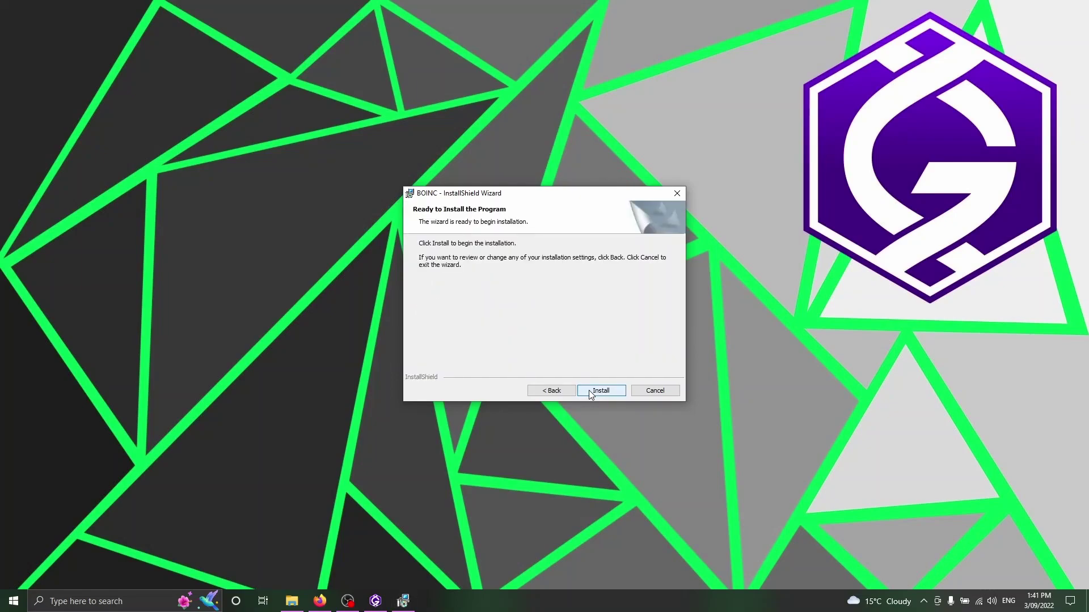
pyautogui.click(591, 393)
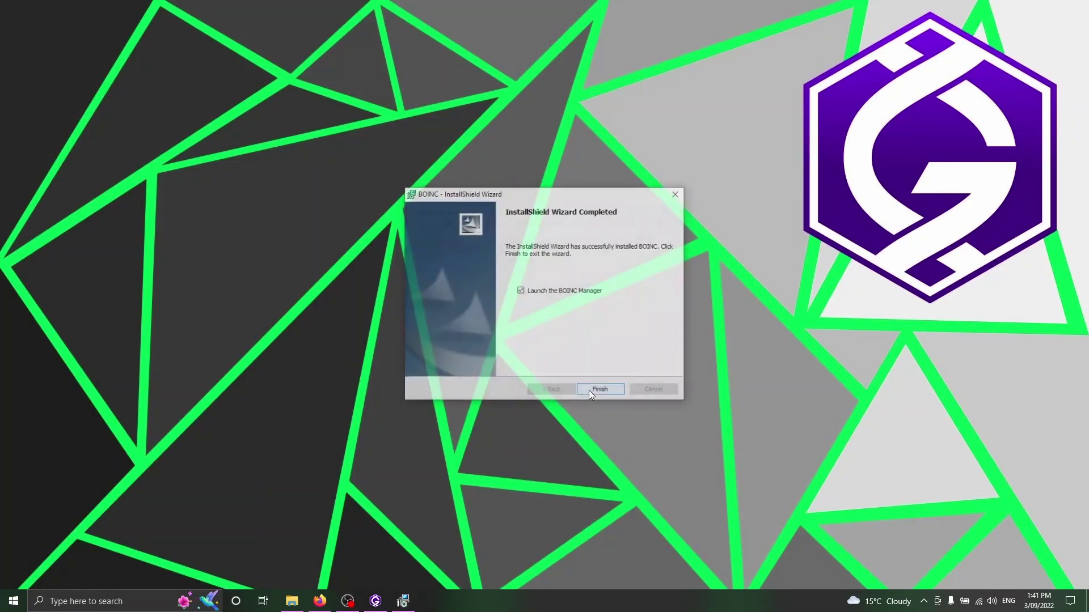
pyautogui.click(590, 392)
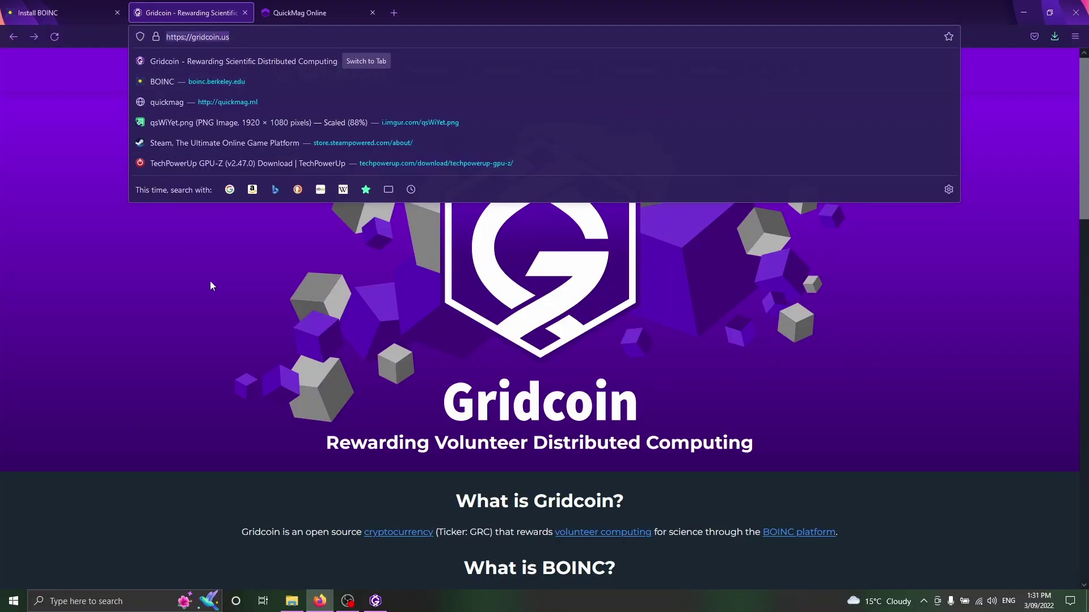
# Open the Project Whitelist guide and examine its CPU and GPU columns.
pyautogui.click(167, 268)
pyautogui.click(573, 70)
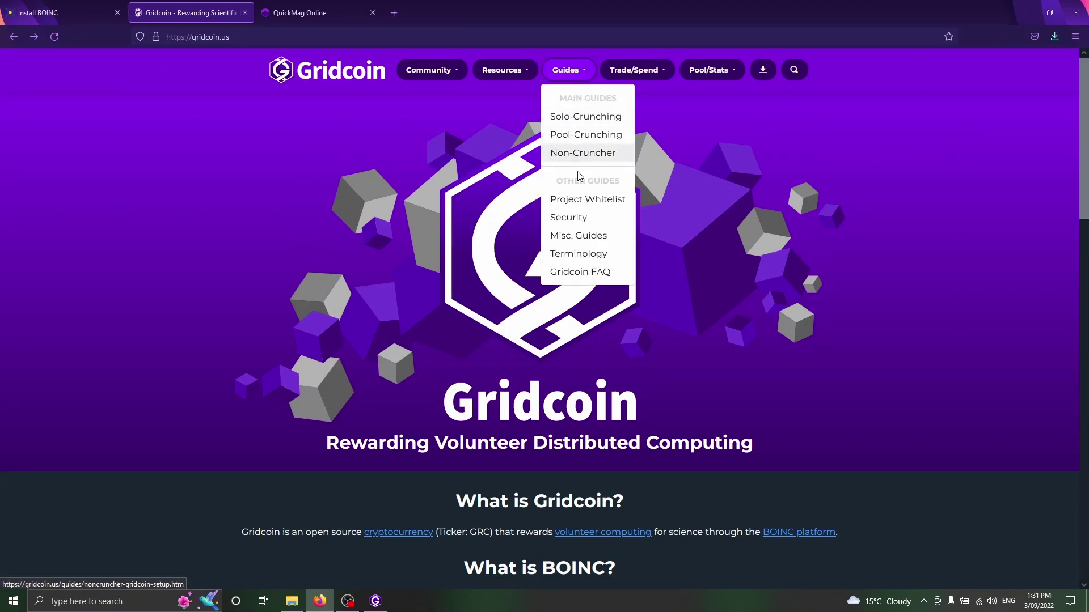
pyautogui.click(576, 202)
pyautogui.scroll(-5, 613, 313)
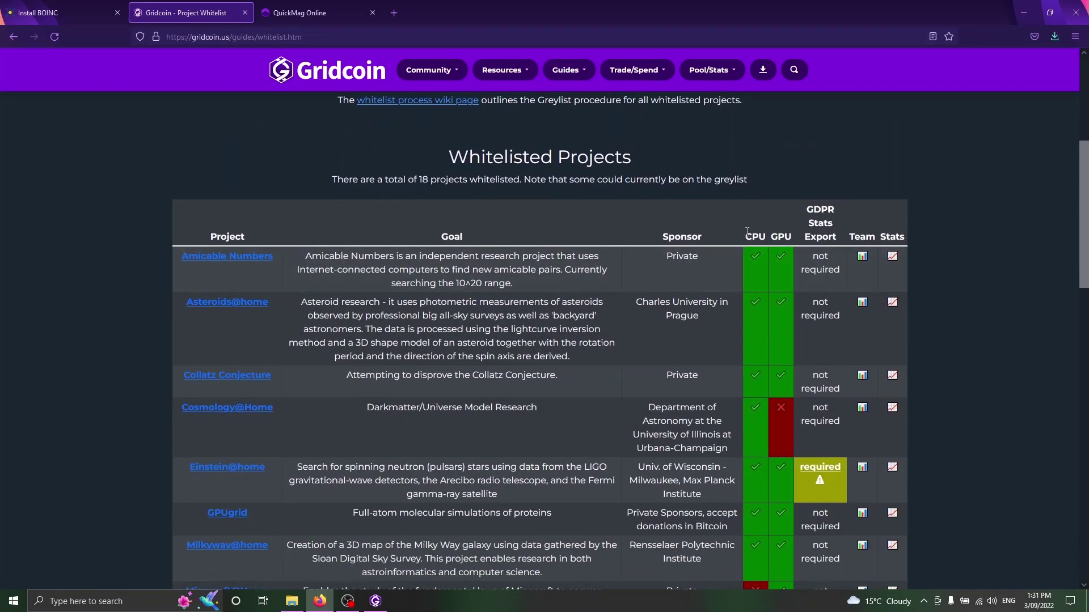
pyautogui.moveTo(747, 232); pyautogui.dragTo(835, 238)
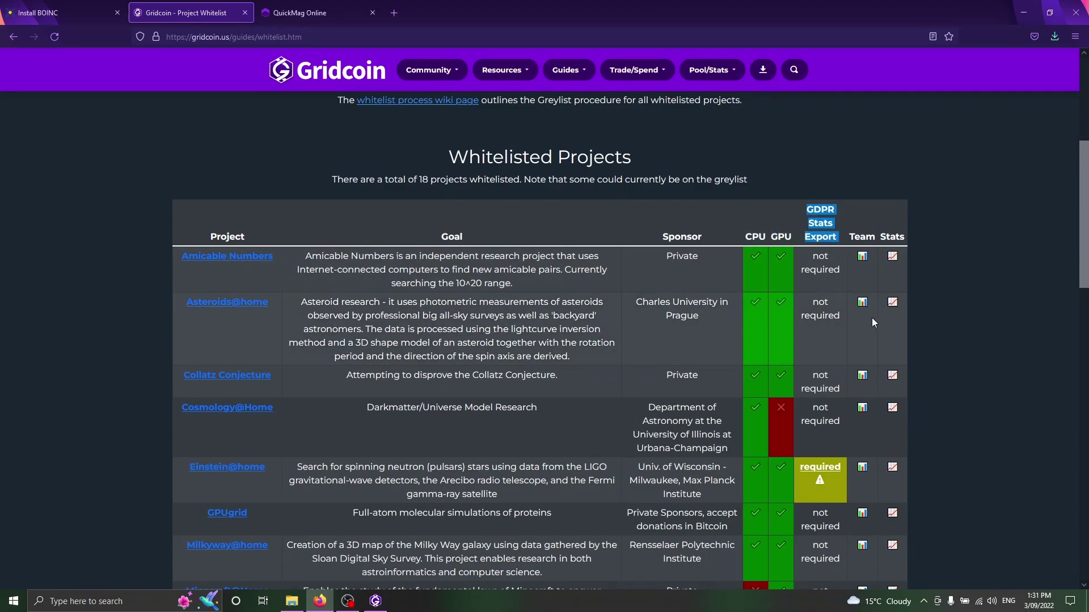
pyautogui.click(926, 300)
# Open the Einstein@home site from the whitelist and go to its login page.
pyautogui.scroll(-8, 286, 250)
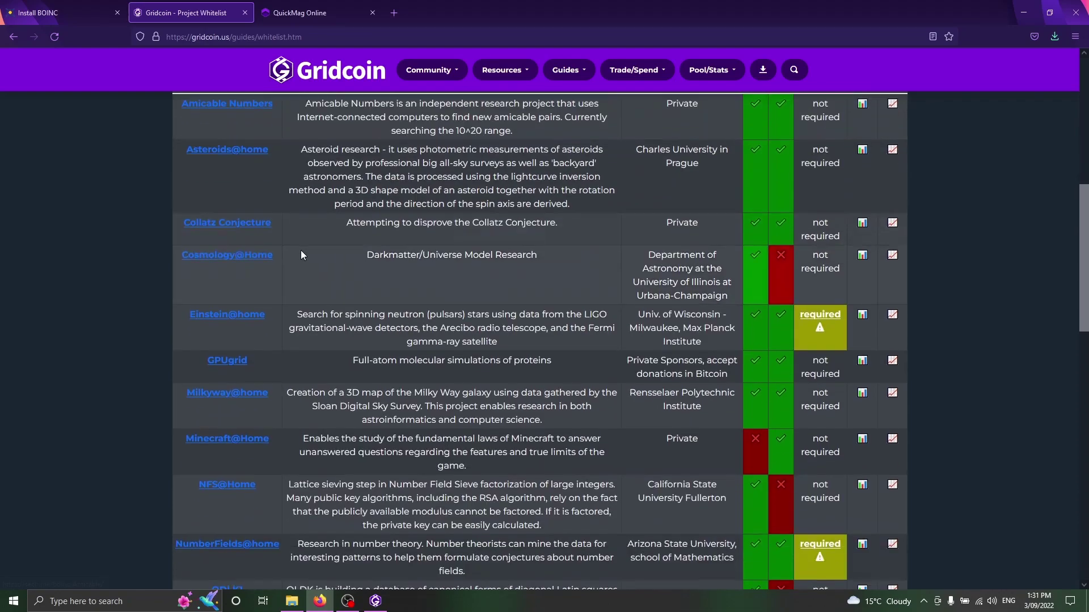
pyautogui.scroll(-3, 286, 240)
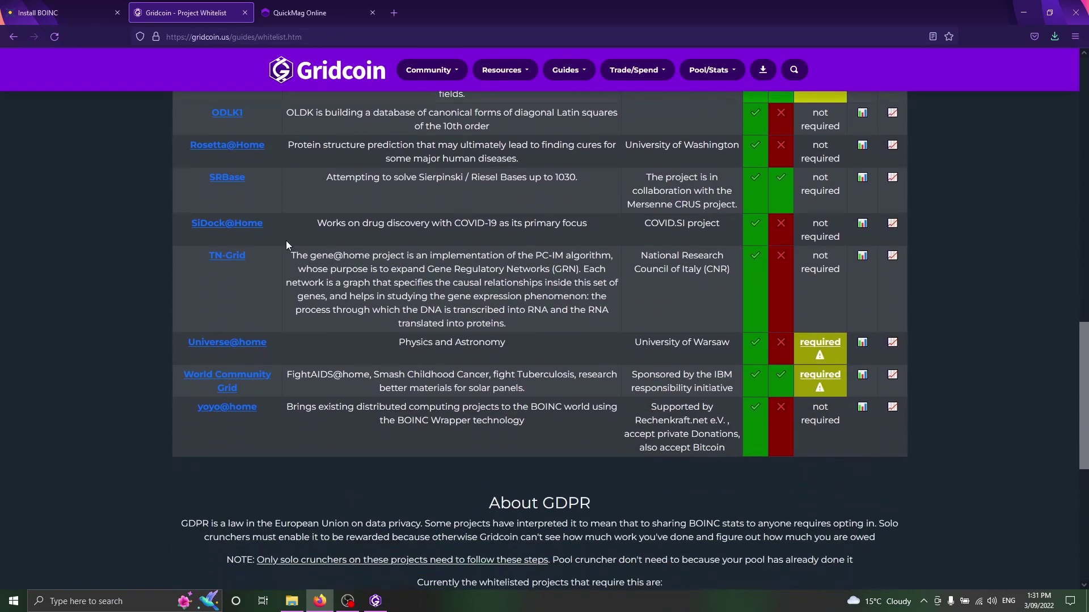
pyautogui.scroll(8, 285, 240)
pyautogui.scroll(1, 264, 258)
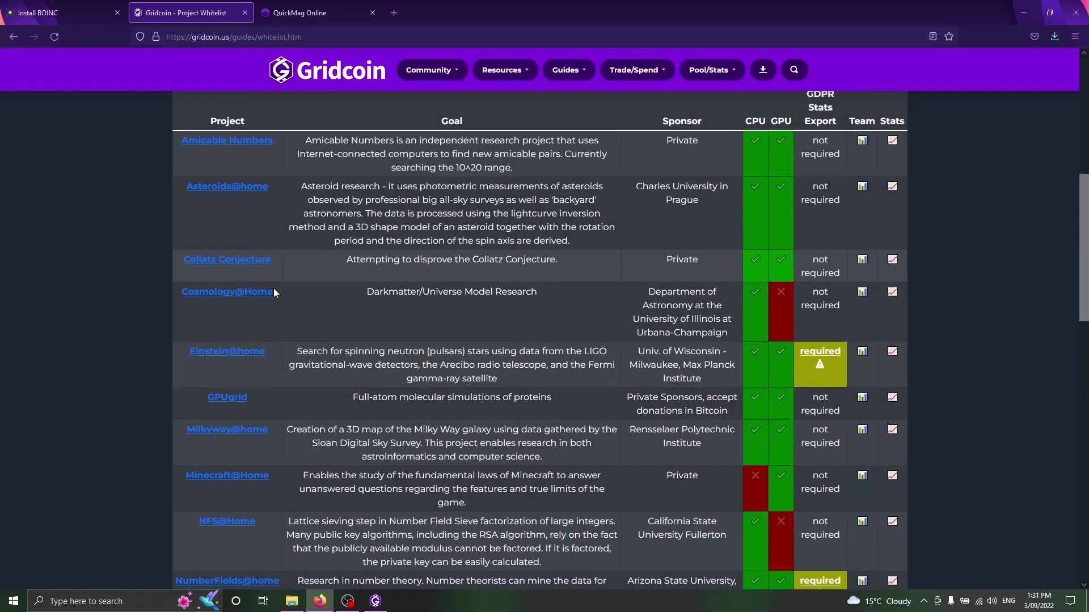
pyautogui.click(250, 359)
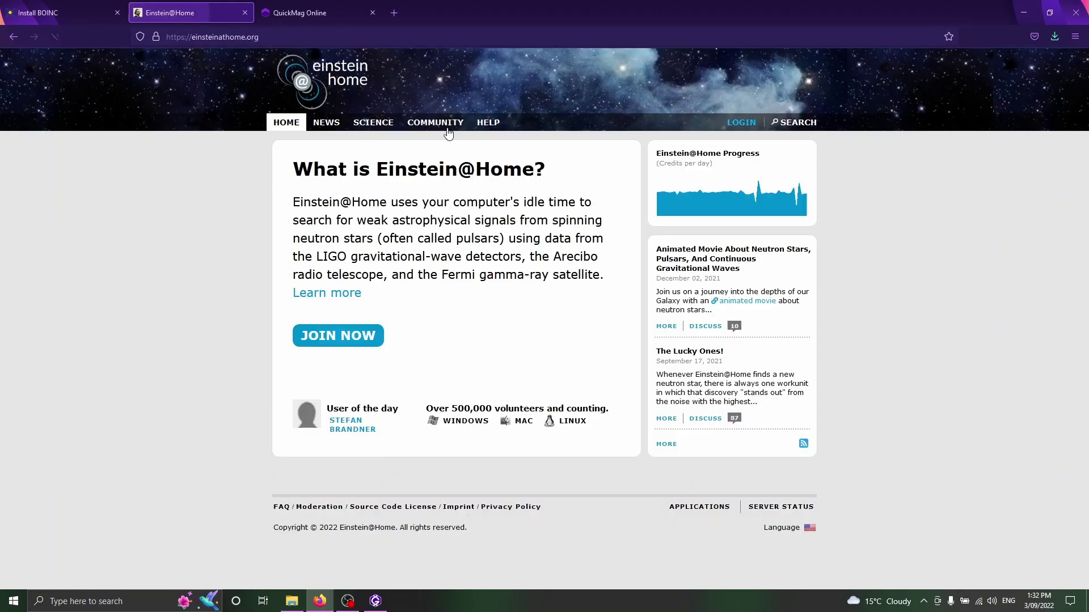
pyautogui.click(741, 123)
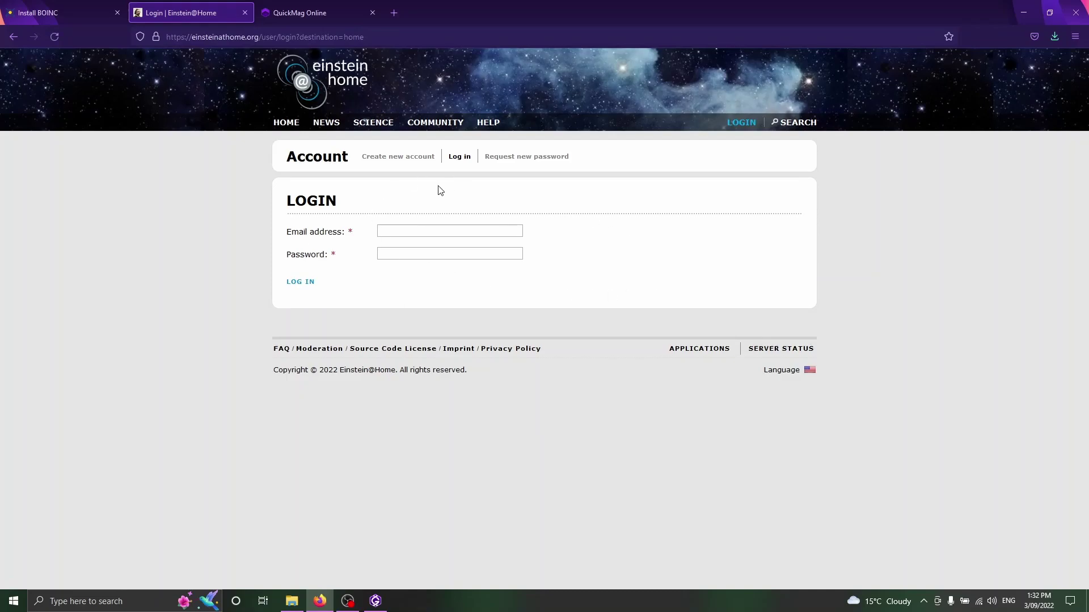
# Show QuickMag Online GRC/Day results for the NVIDIA GEFORCE GTX 1070 and scroll to the top earners.
pyautogui.click(295, 18)
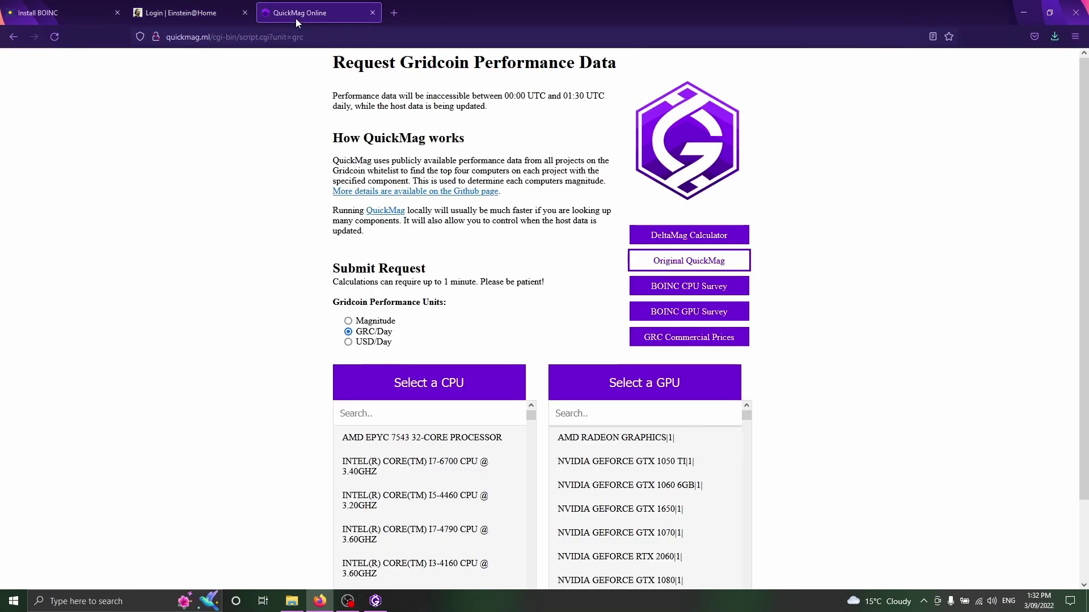
pyautogui.click(179, 39)
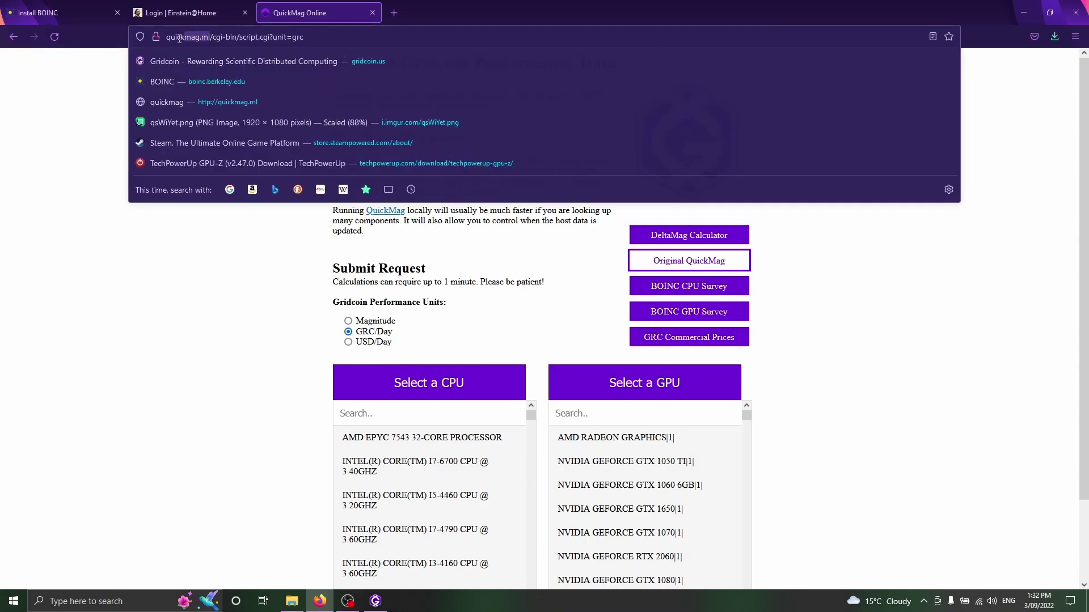
pyautogui.click(274, 346)
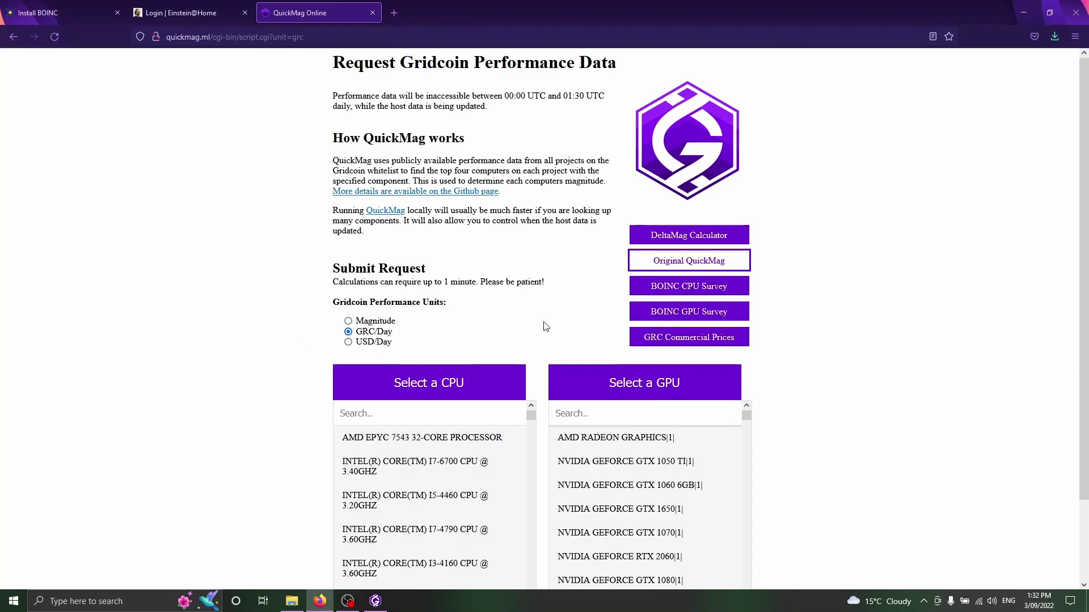
pyautogui.write('107')
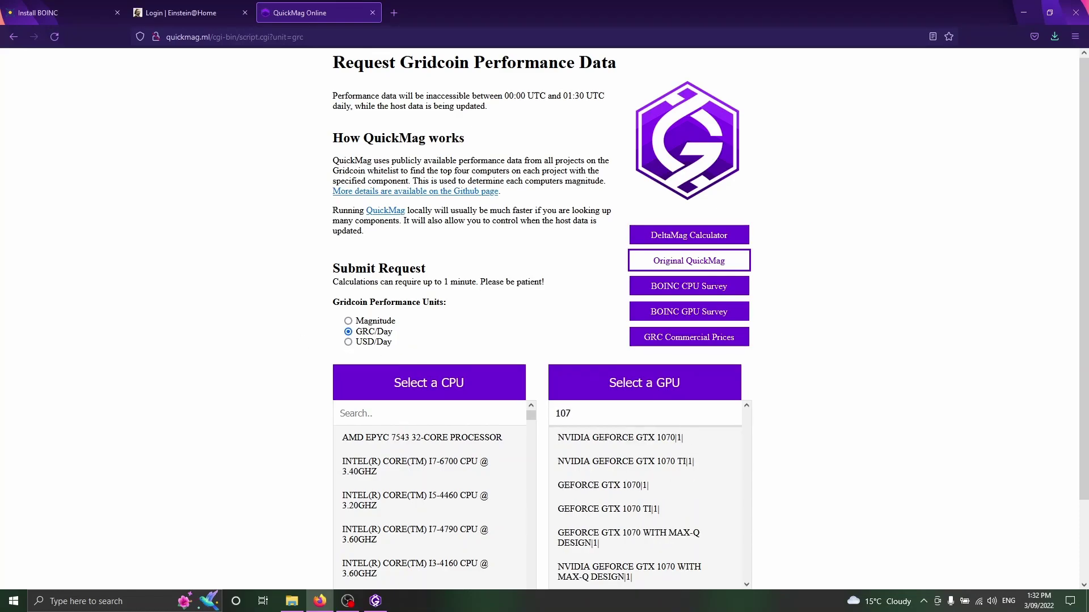
pyautogui.write('0')
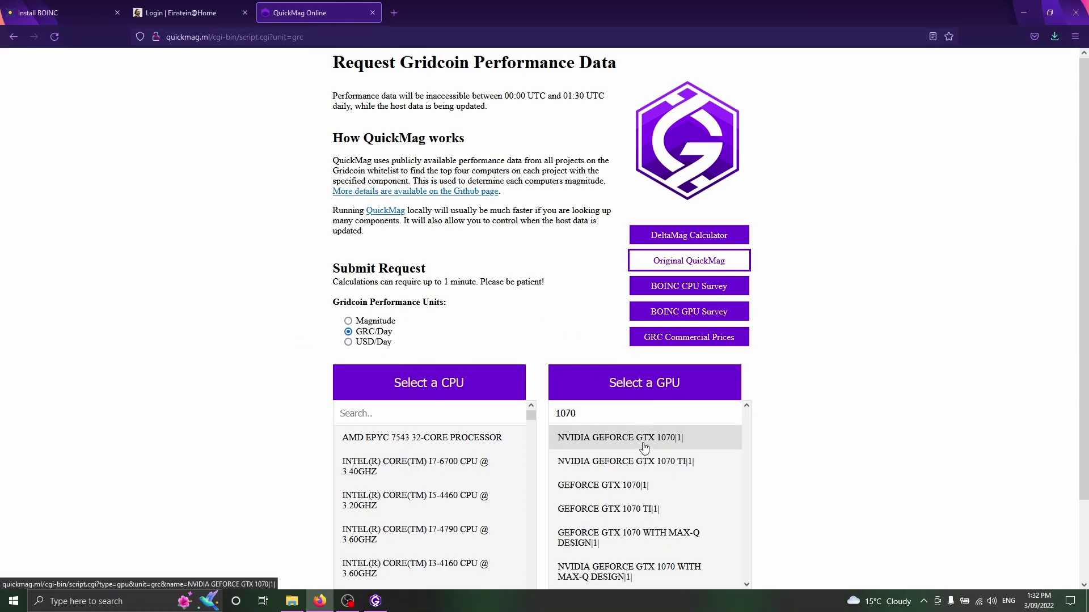
pyautogui.click(644, 448)
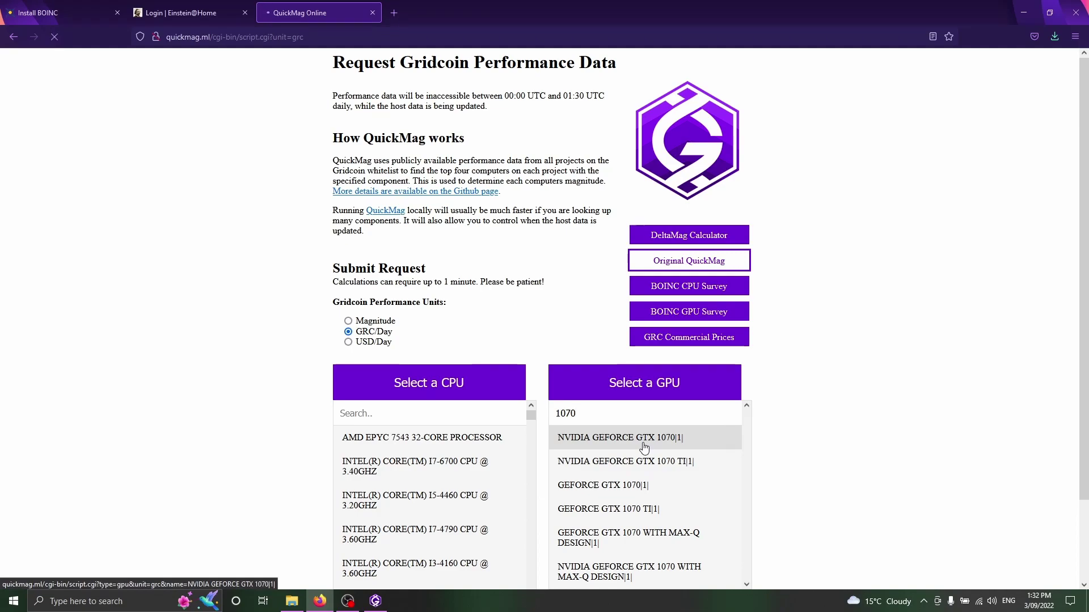
pyautogui.scroll(-3, 287, 389)
pyautogui.scroll(-2, 288, 389)
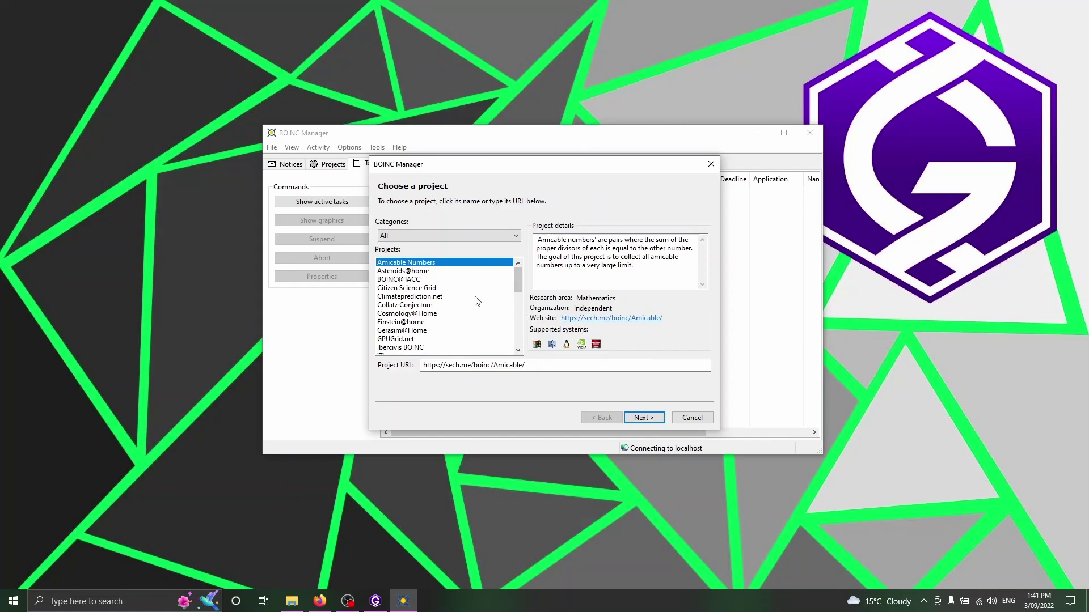
# Choose Milkyway@Home and sign in as an existing user with the account's e-mail and password.
pyautogui.scroll(-3, 517, 282)
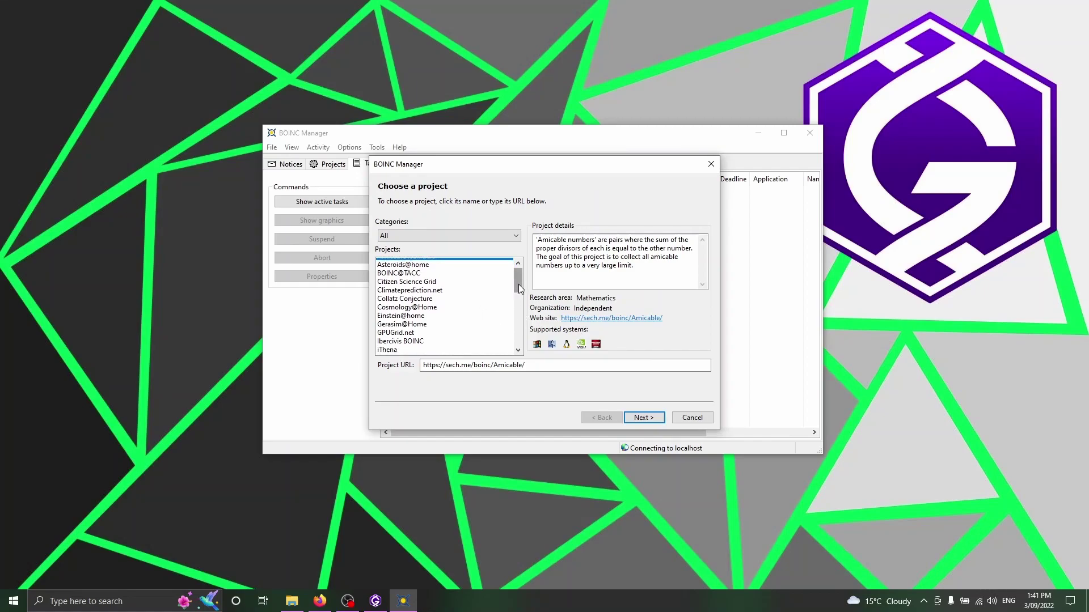
pyautogui.click(415, 306)
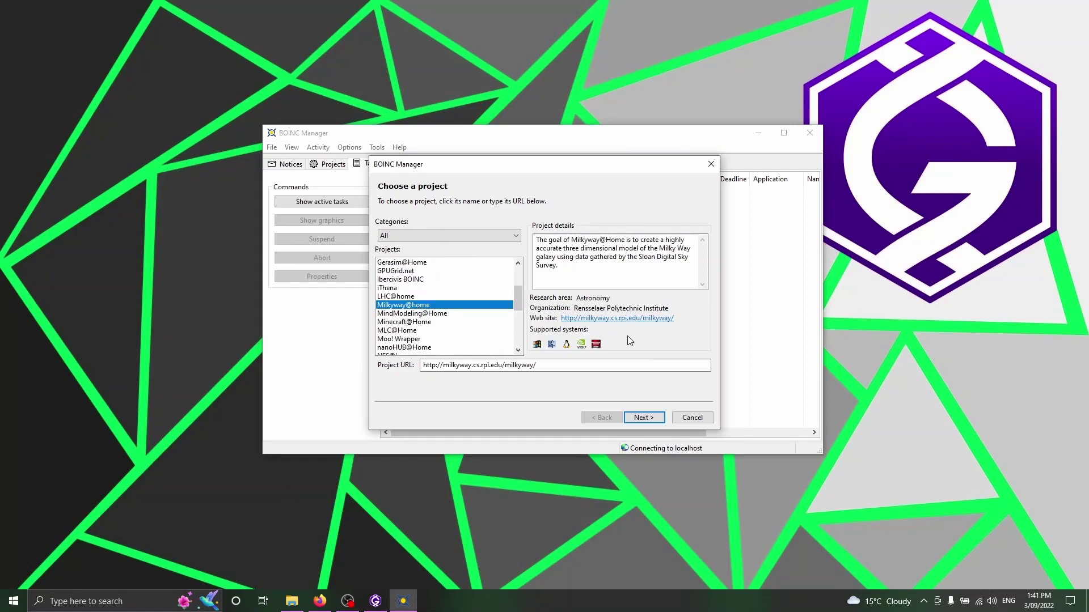
pyautogui.click(644, 417)
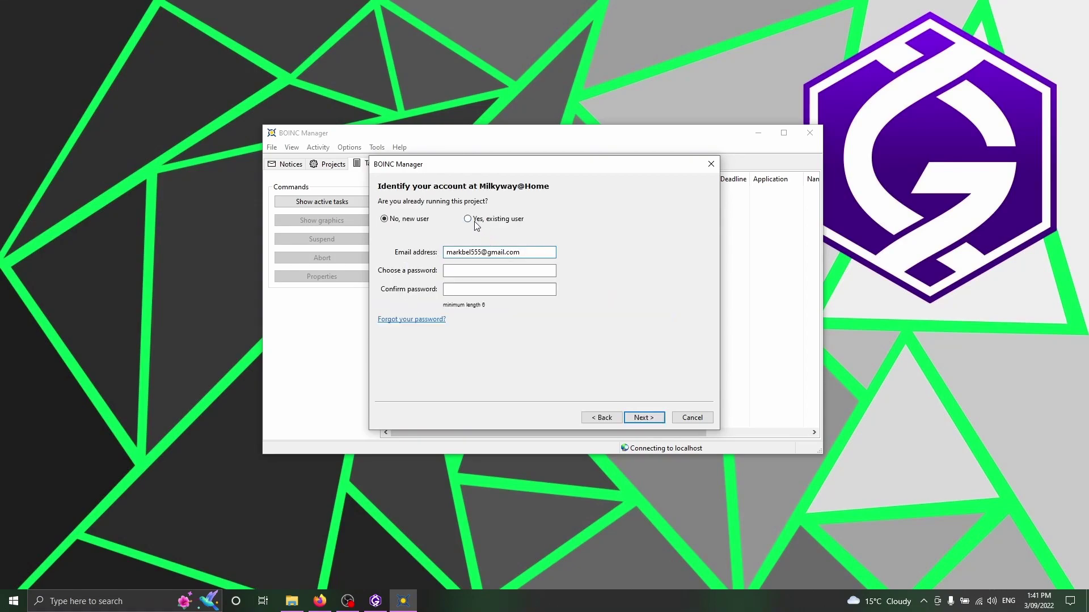
pyautogui.click(467, 219)
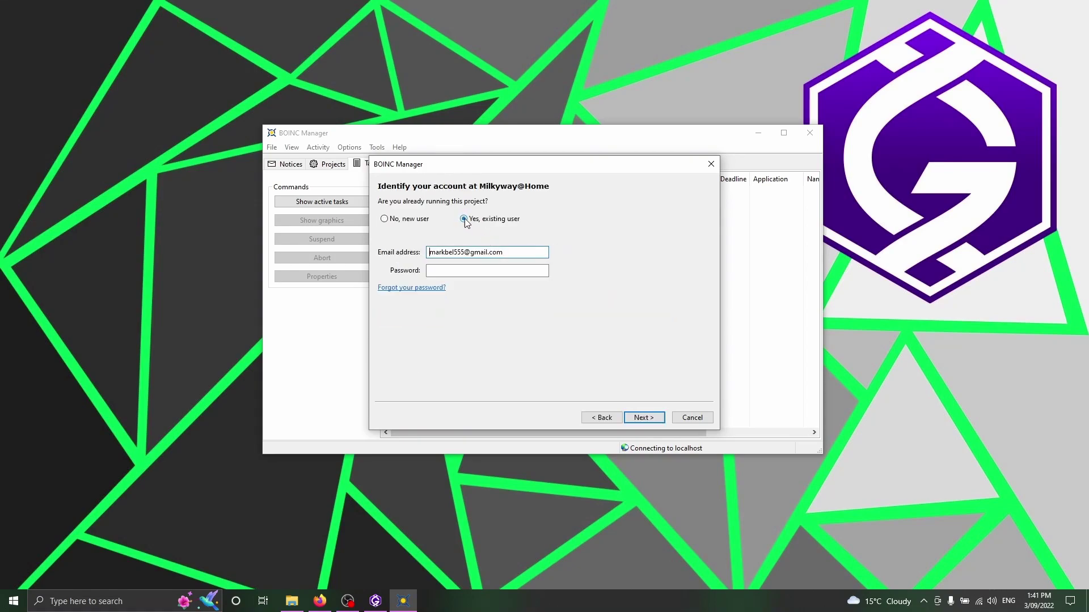
pyautogui.click(385, 219)
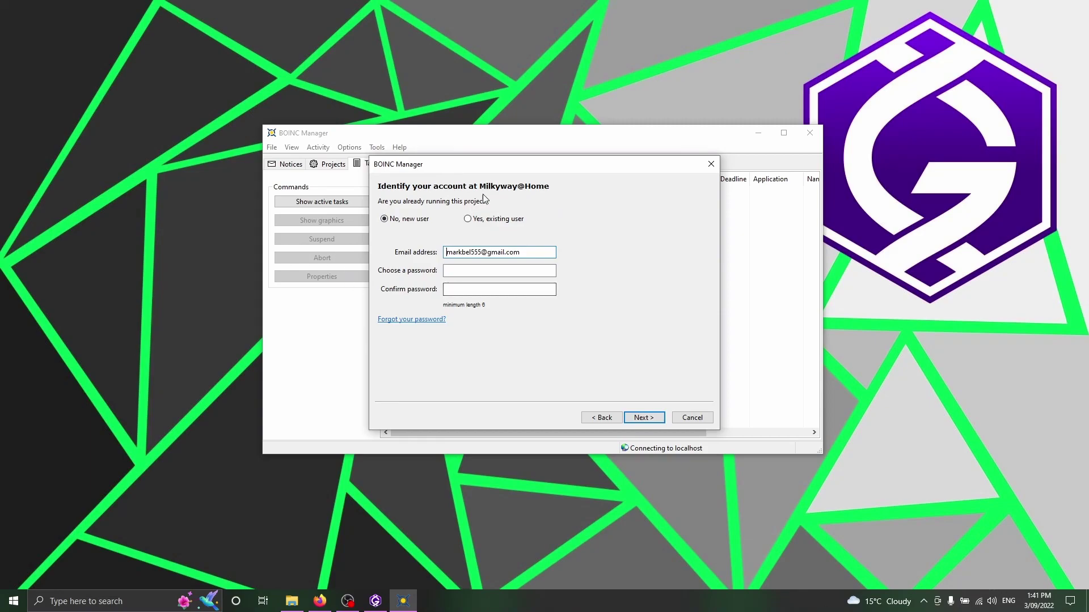
pyautogui.click(467, 218)
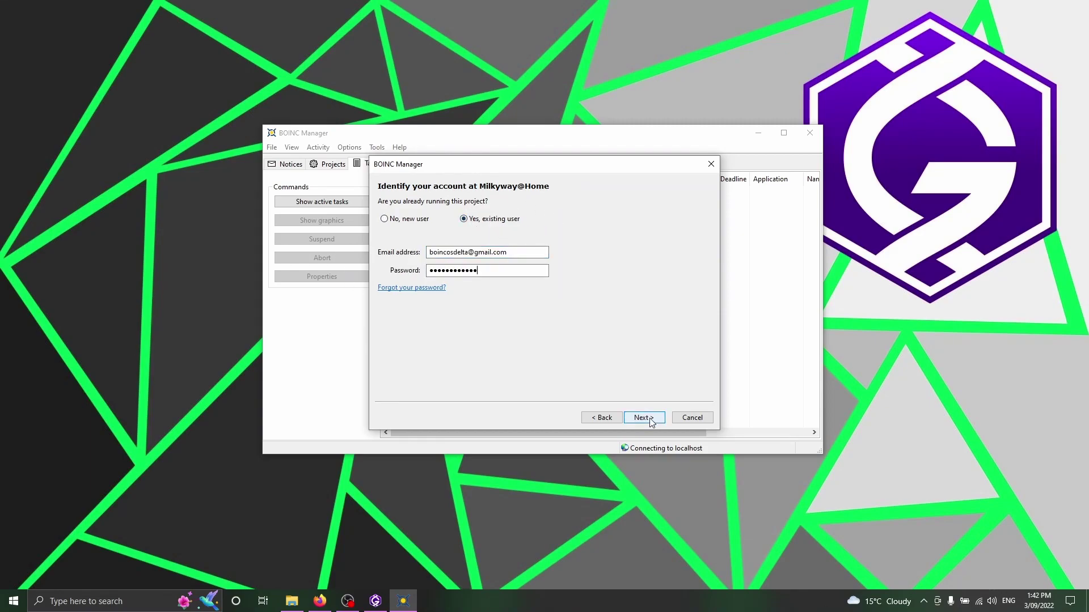
pyautogui.click(644, 418)
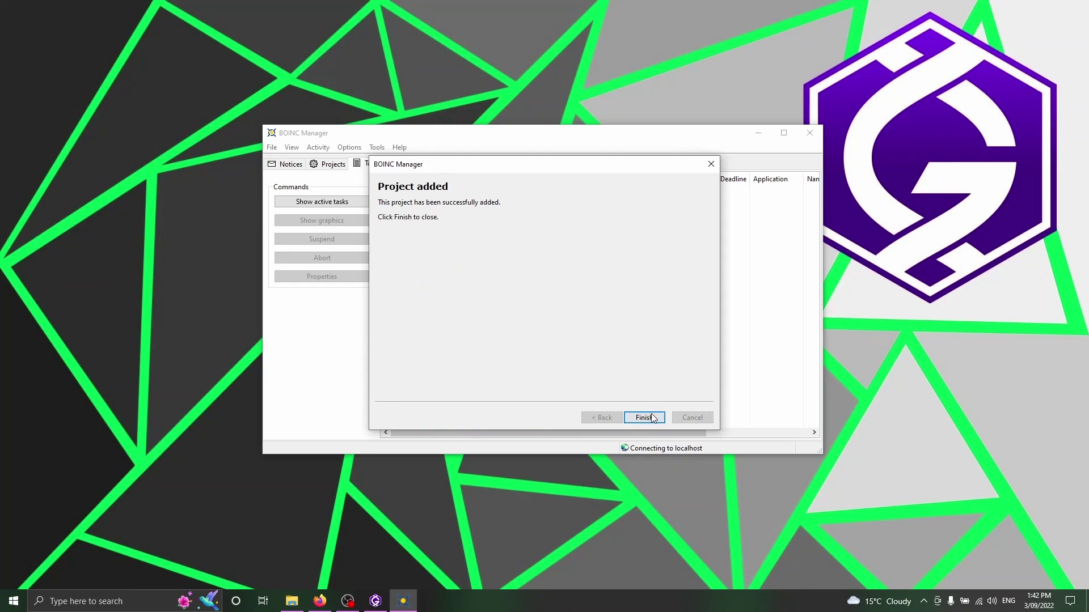
# Dismiss the project-added confirmation and select Milkyway@Home in the Projects list.
pyautogui.click(650, 421)
pyautogui.click(334, 165)
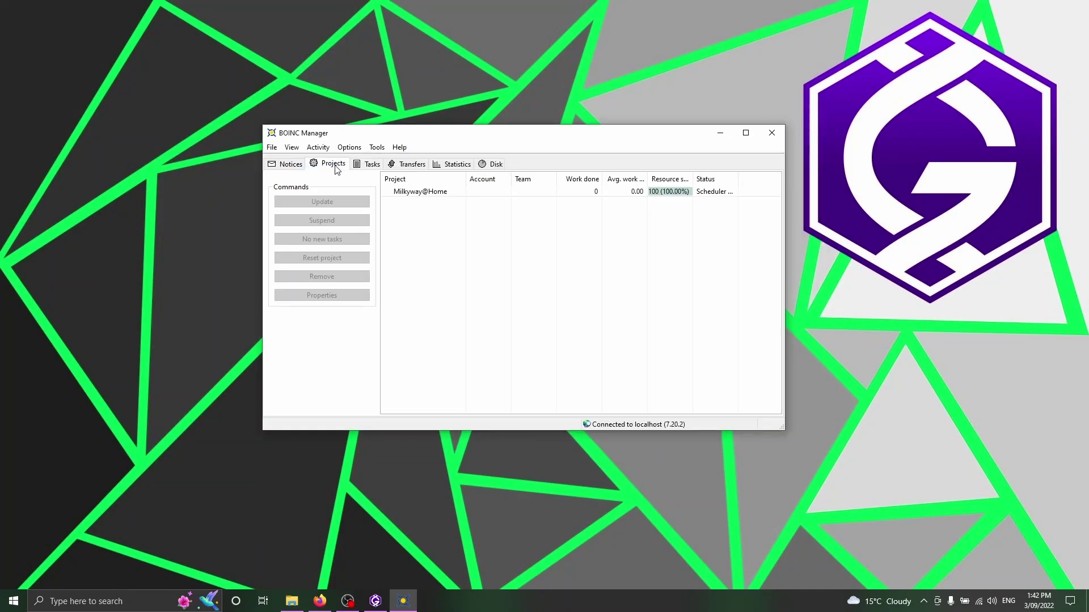
pyautogui.click(462, 194)
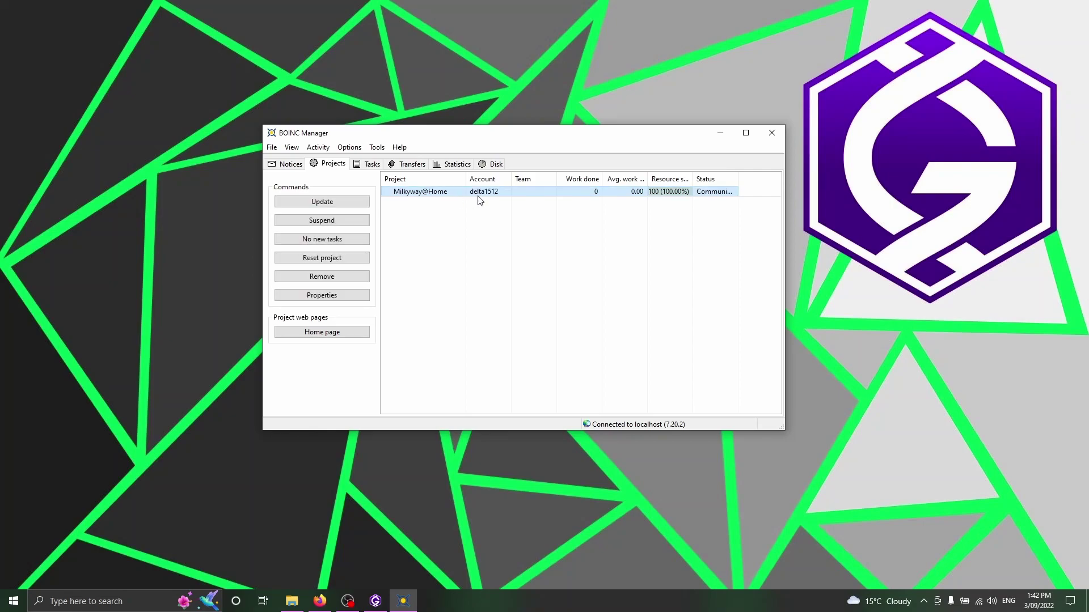
# Check Milkyway@Home's file downloads and its two tasks, then review the Activity run-mode options.
pyautogui.click(410, 164)
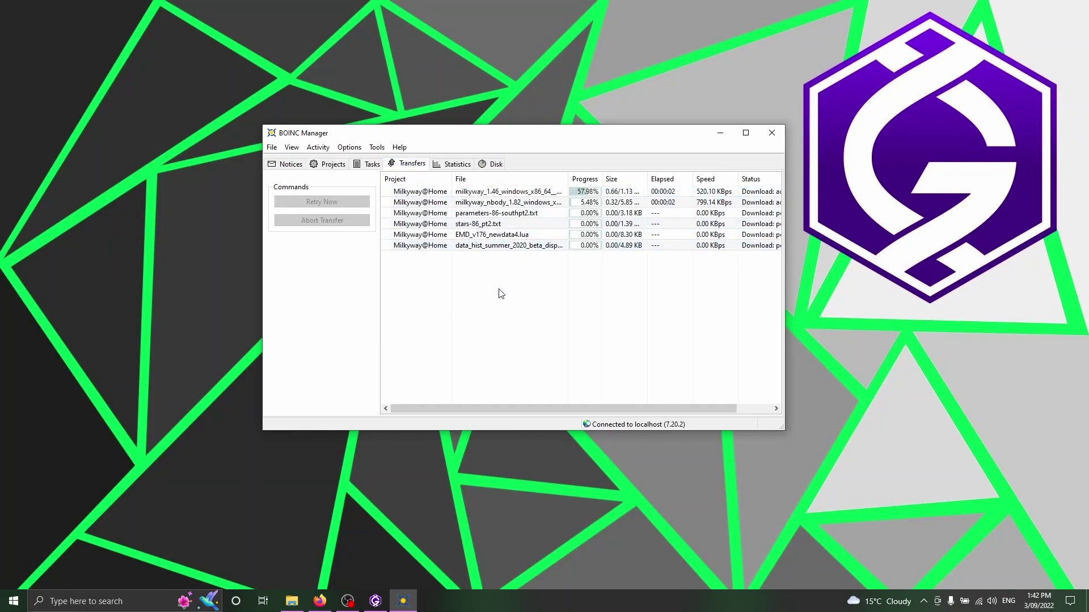
pyautogui.click(370, 164)
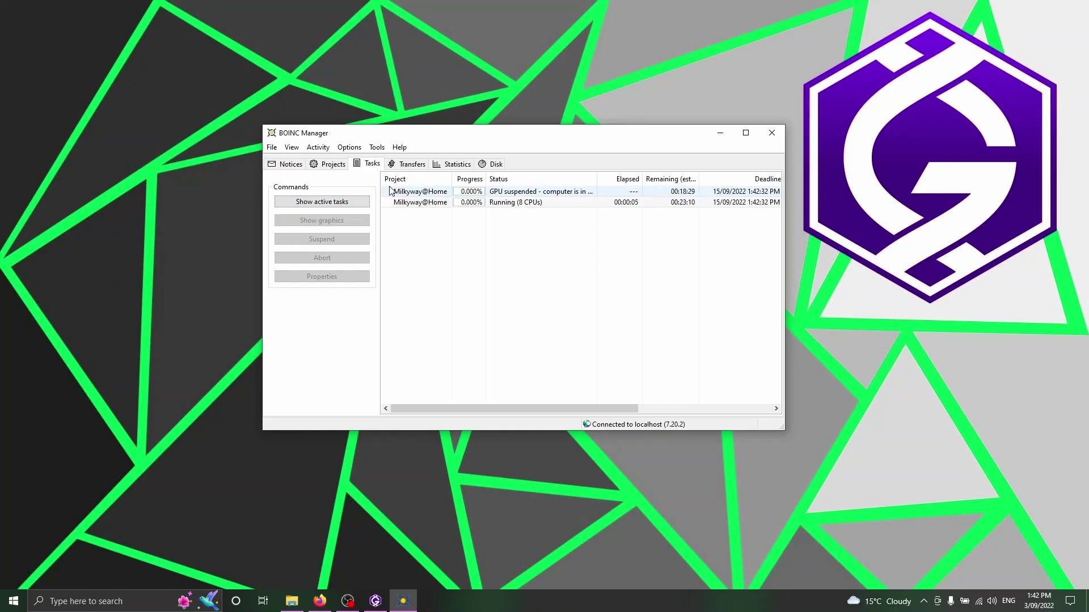
pyautogui.click(318, 148)
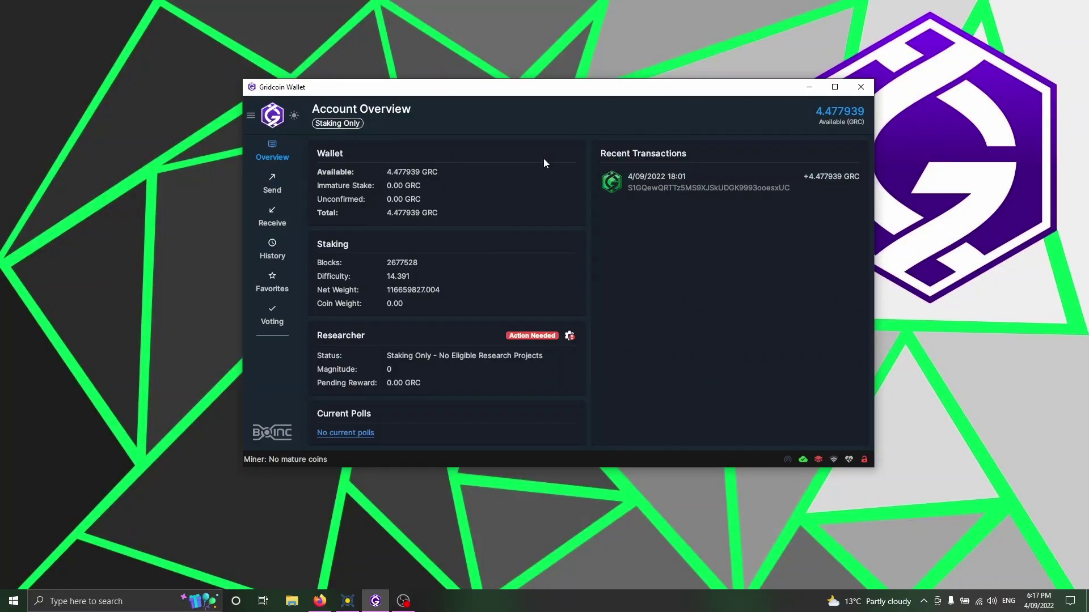
# Restart researcher setup as a solo cruncher, enter the BOINC account e-mail, and reach CPID Detection.
pyautogui.click(569, 335)
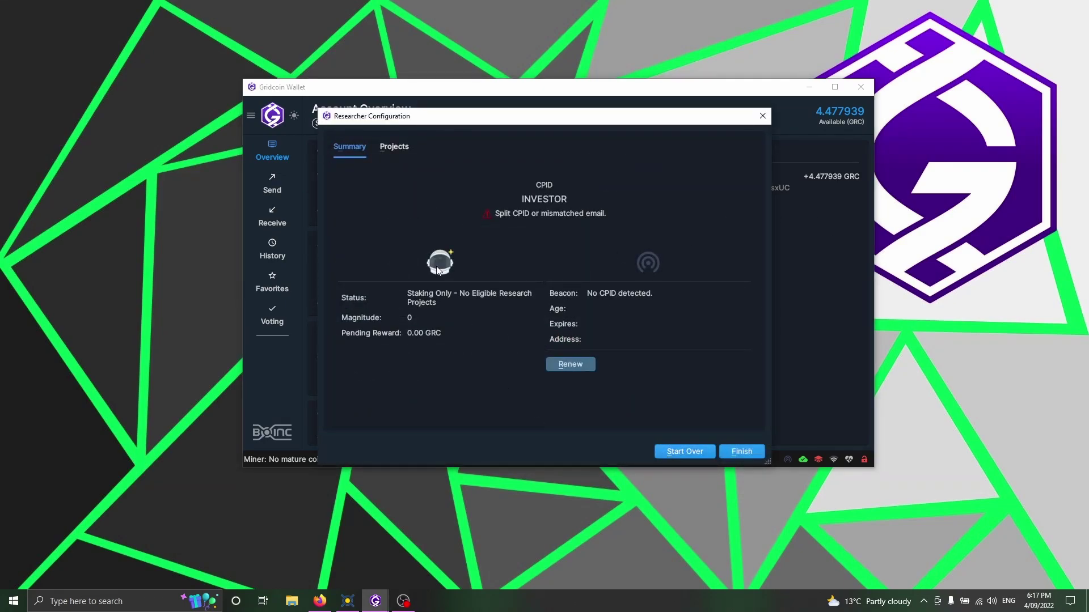
pyautogui.click(679, 451)
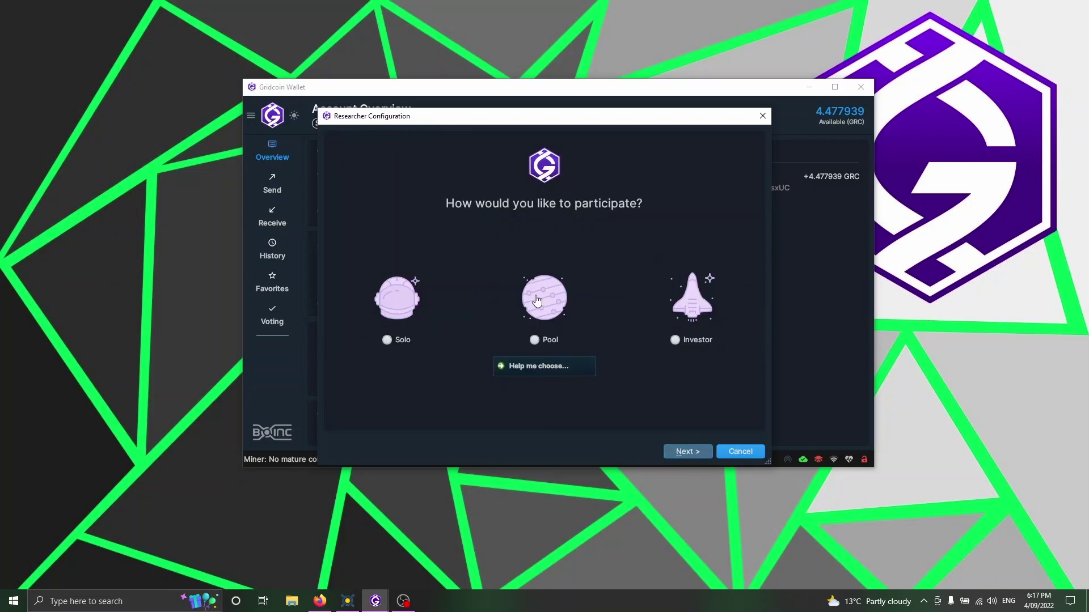
pyautogui.click(387, 340)
pyautogui.click(679, 452)
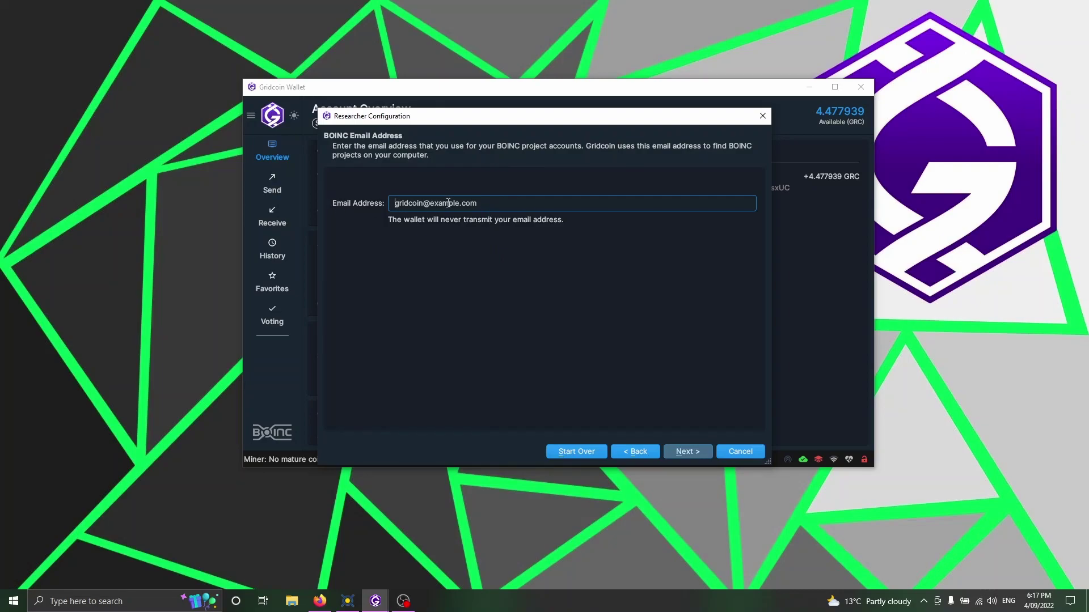
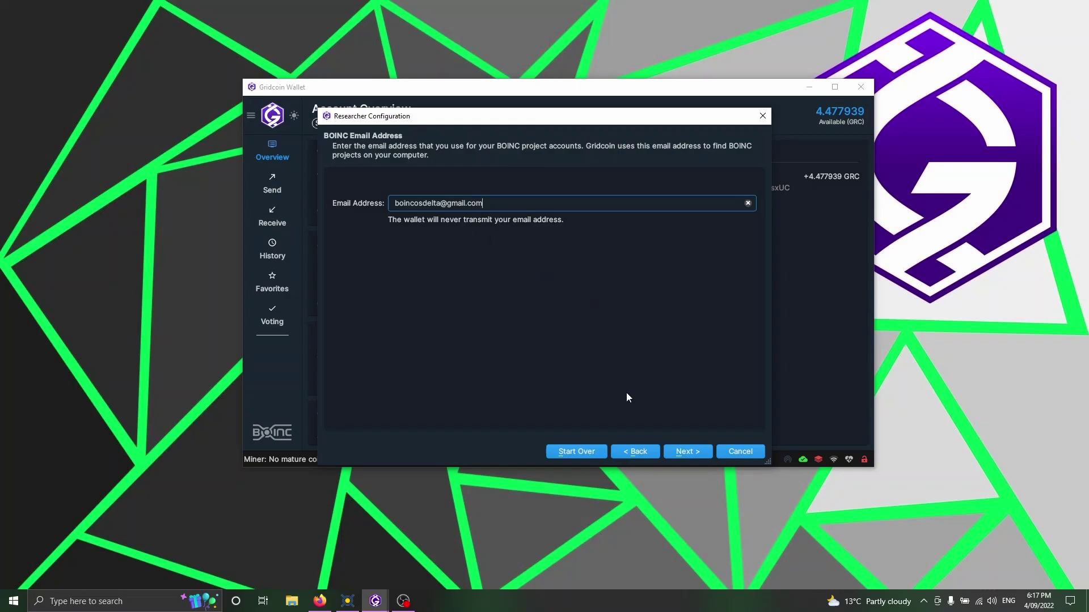
pyautogui.click(688, 452)
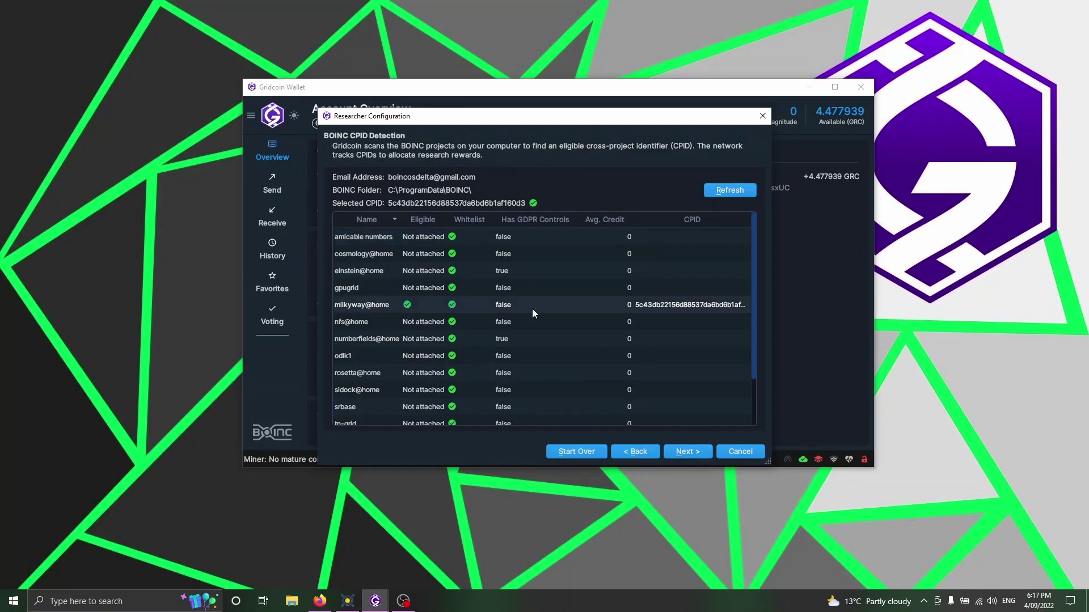
# Advertise a beacon for the detected Milkyway@Home CPID and proceed to beacon verification.
pyautogui.click(678, 452)
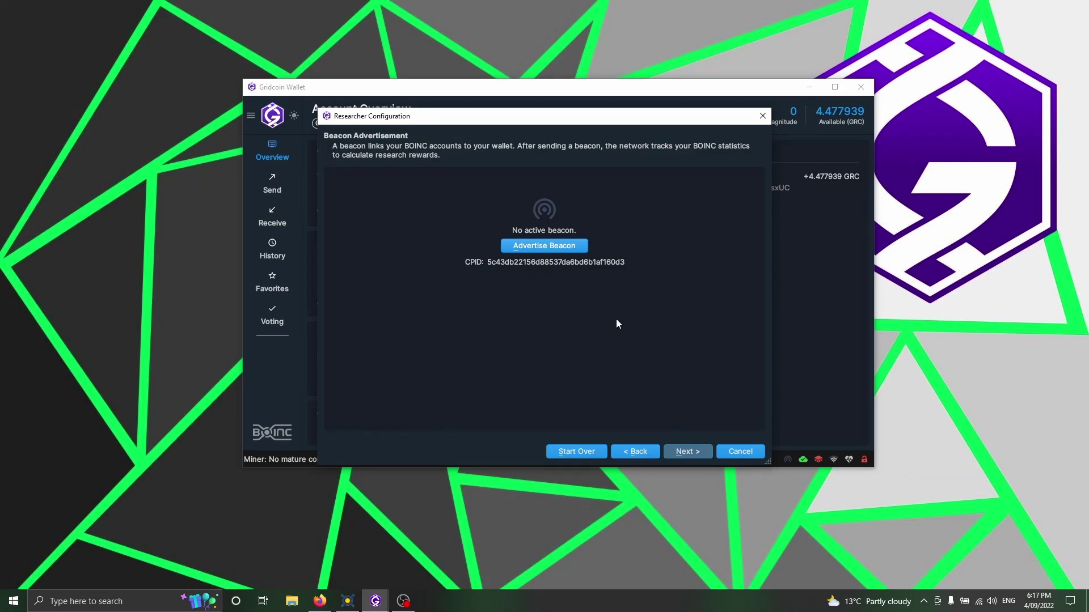
pyautogui.click(556, 248)
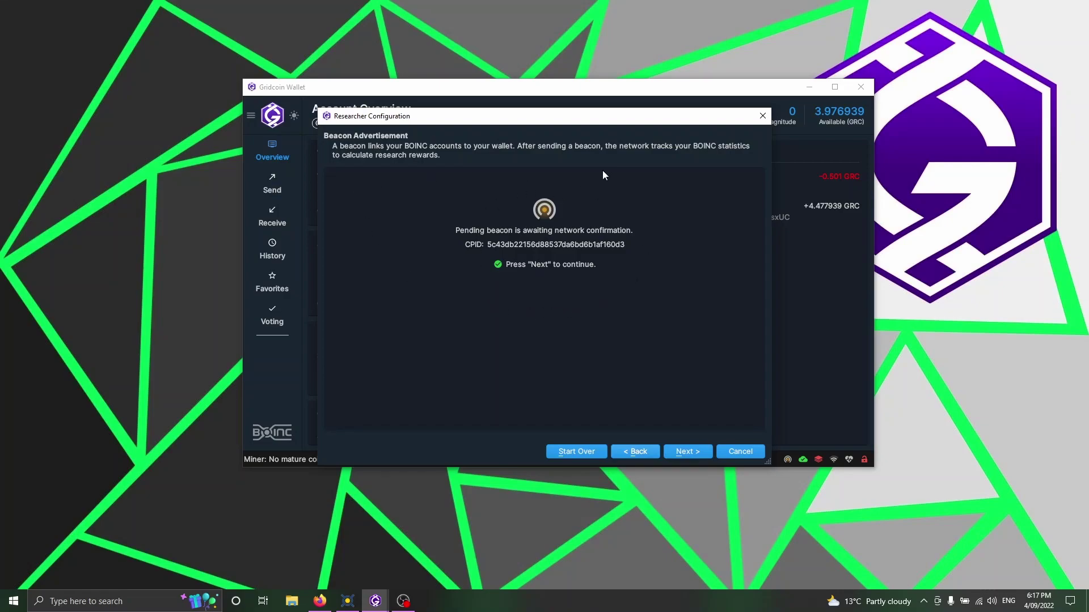
pyautogui.click(676, 449)
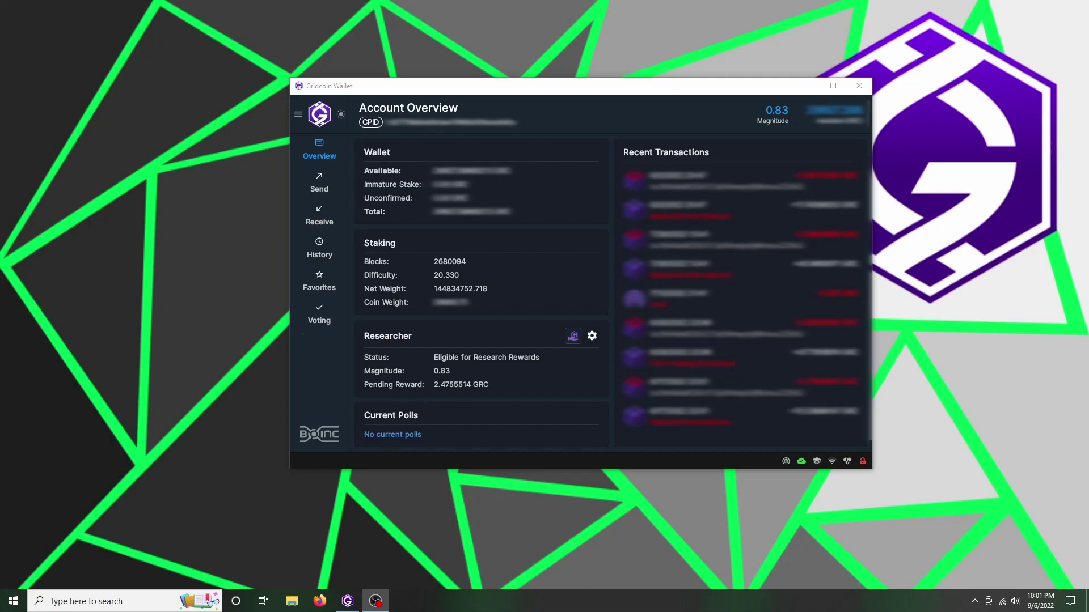
pyautogui.click(577, 386)
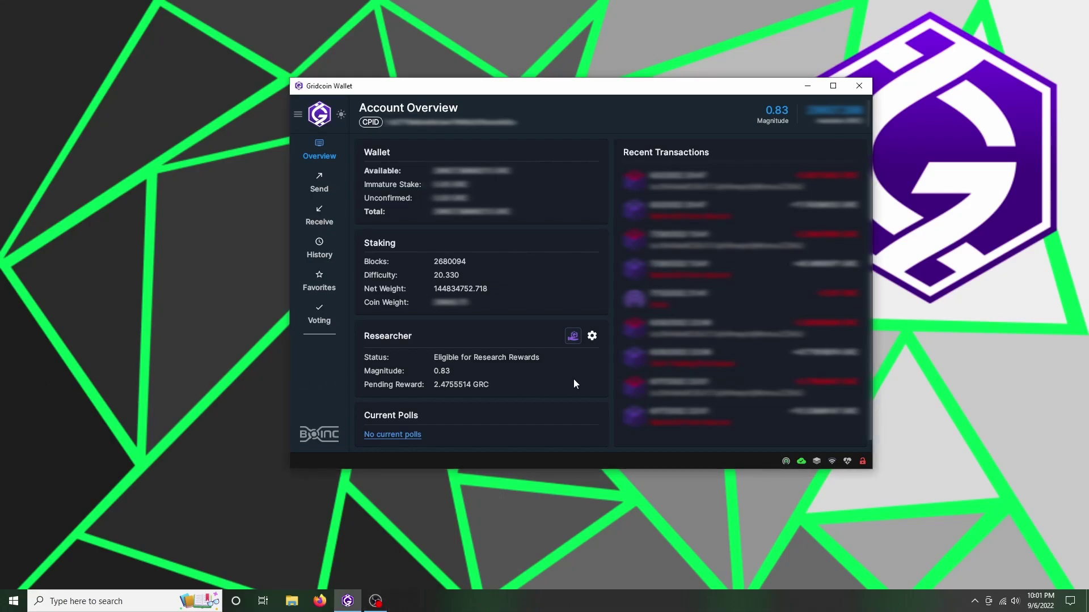
# Submit a manual reward claim request with the MRC fee boost raised to 0.5.
pyautogui.click(573, 336)
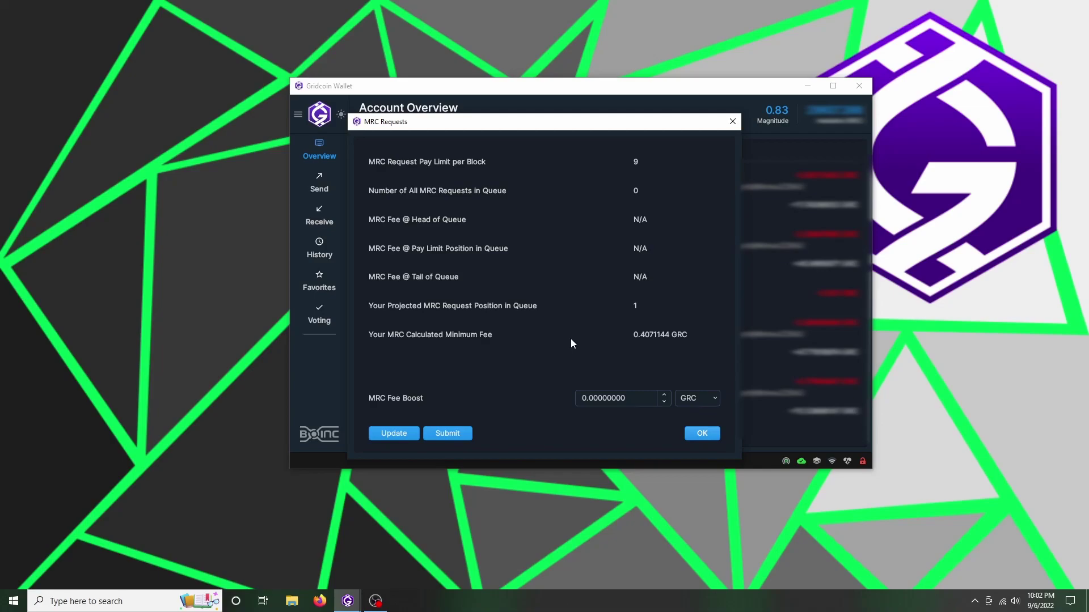
pyautogui.press('Up')
pyautogui.click(462, 432)
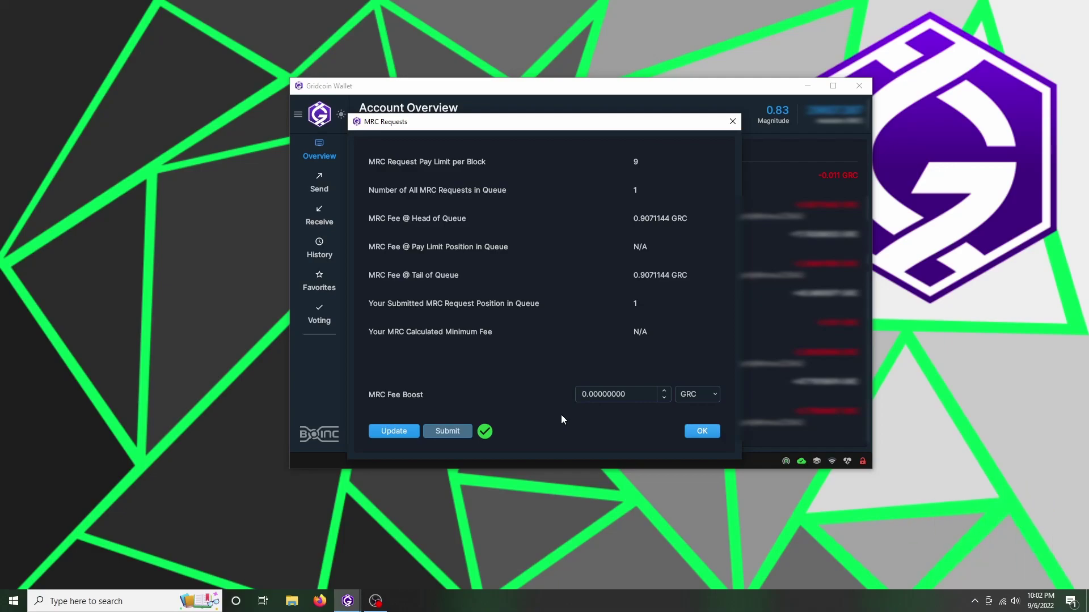
pyautogui.click(701, 431)
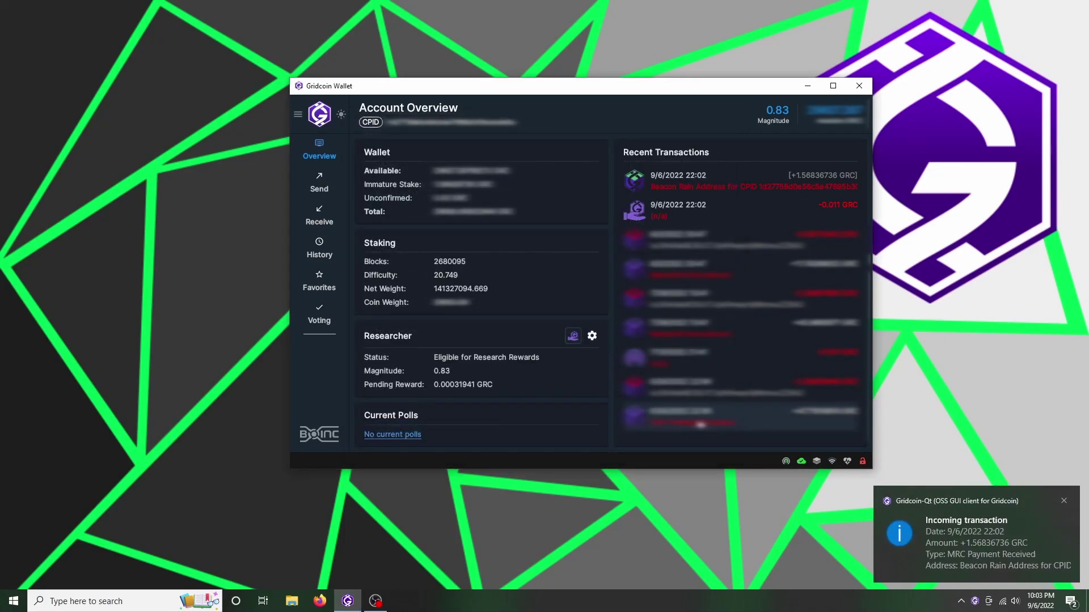